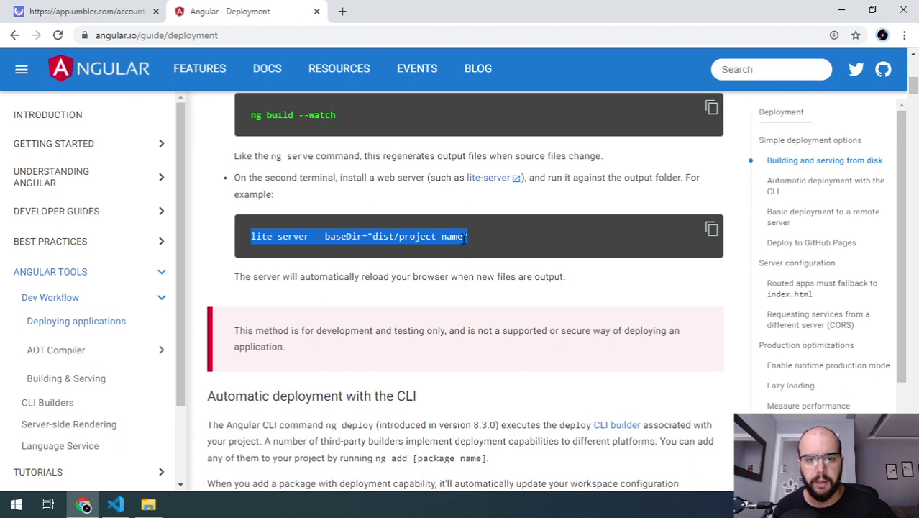
- Check the eight build files in dist\angular-ngx-mask-example, then bring up the Umbler login tab
left_click(149, 504)
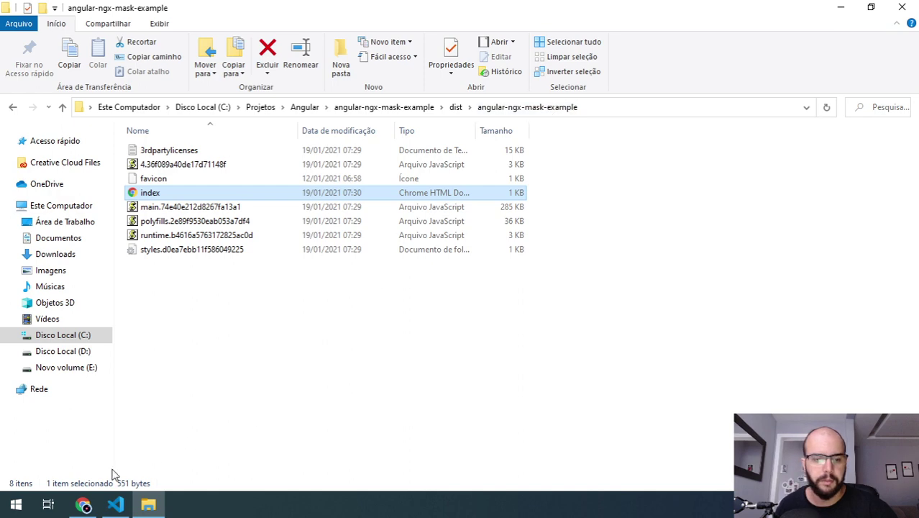
left_click(84, 504)
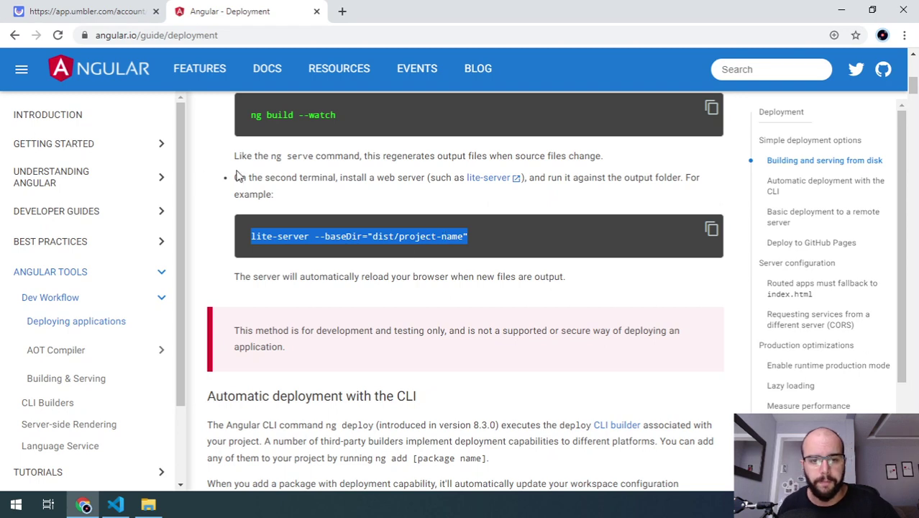
scroll(395, 196, "down", 3)
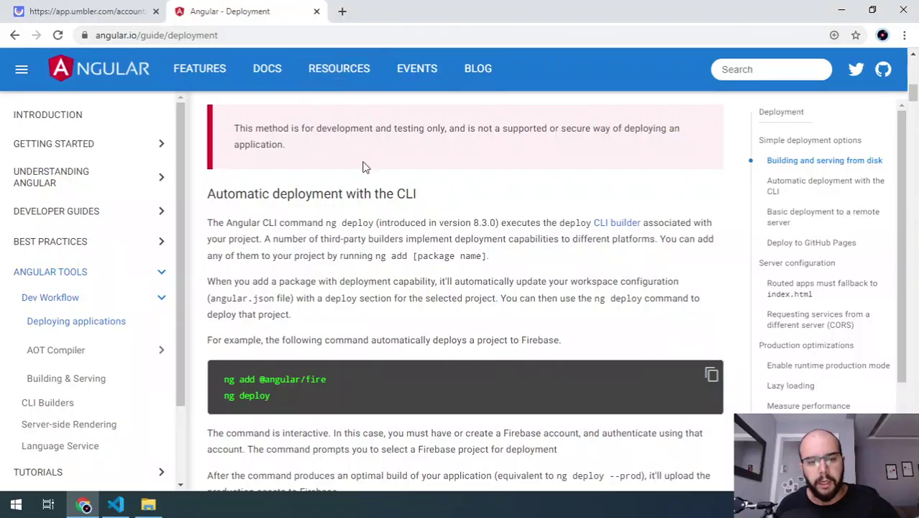
left_click(115, 503)
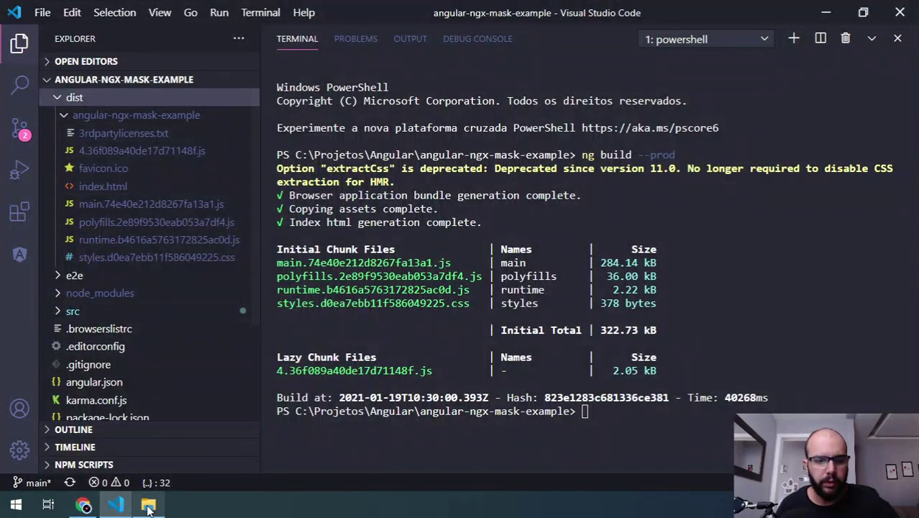
left_click(148, 507)
left_click(455, 108)
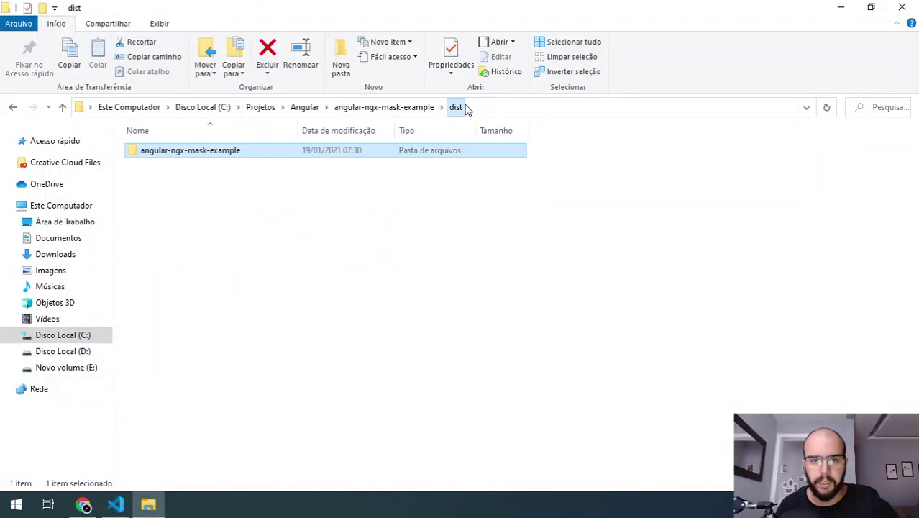
double_click(193, 154)
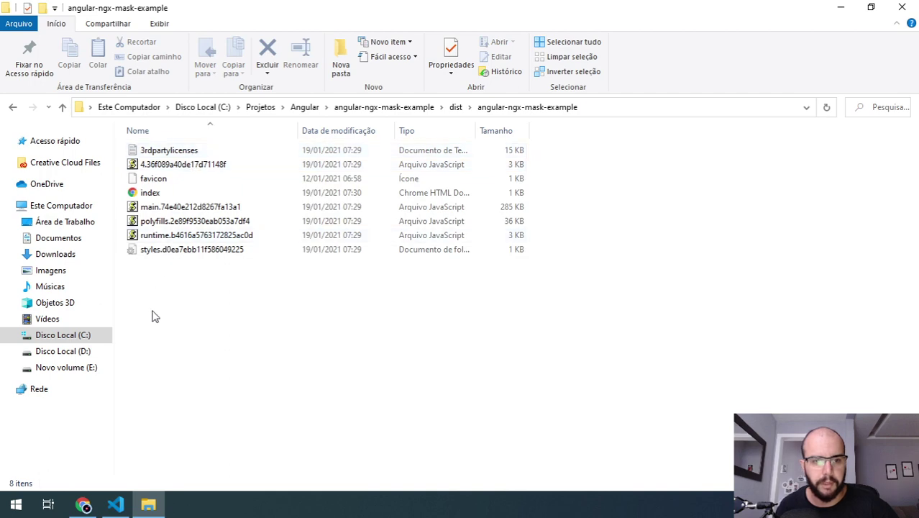
left_click(83, 506)
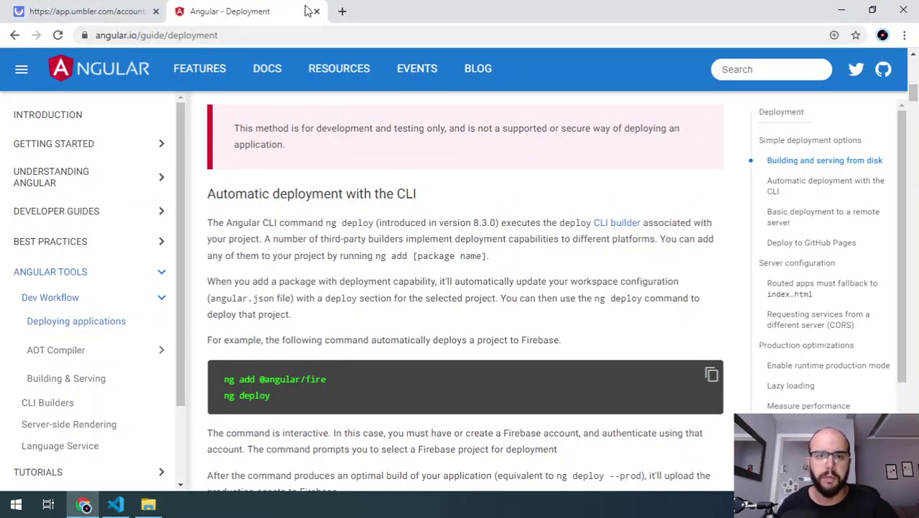
left_click(86, 11)
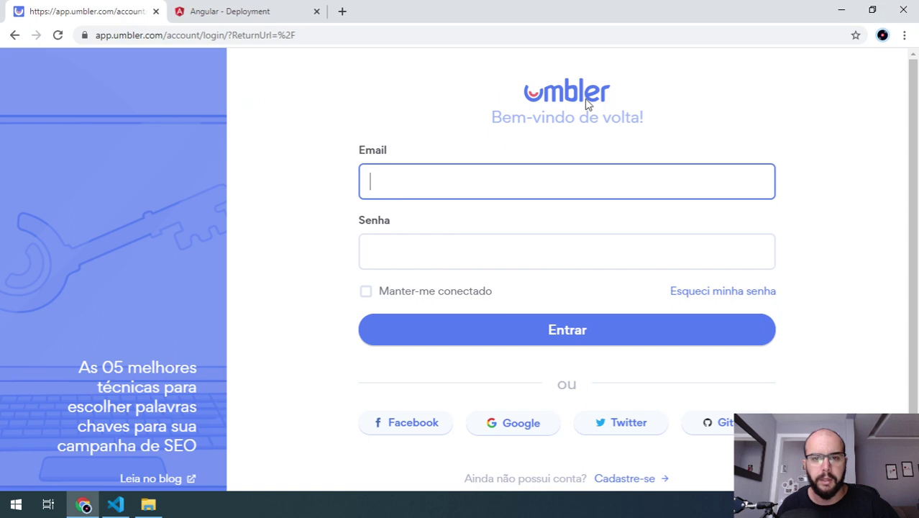
- Visit the umbler.com homepage in a new tab, browse it, then close that tab
left_click_drag(119, 38, 193, 35)
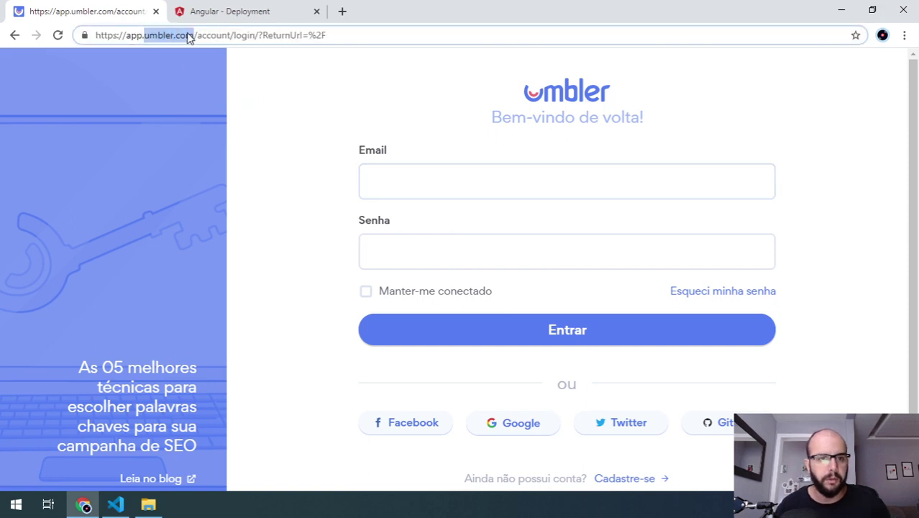
key("ctrl+c")
left_click(339, 13)
key("ctrl+v")
key("Return")
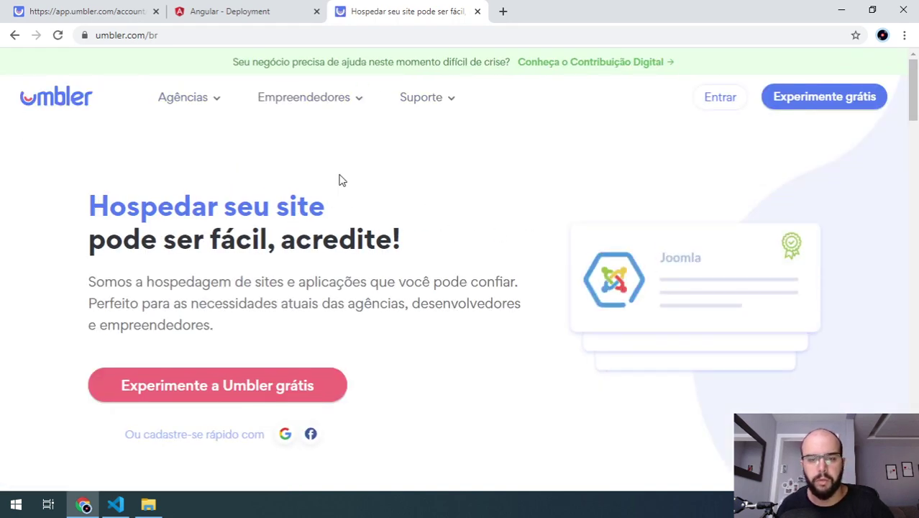
scroll(341, 180, "down", 7)
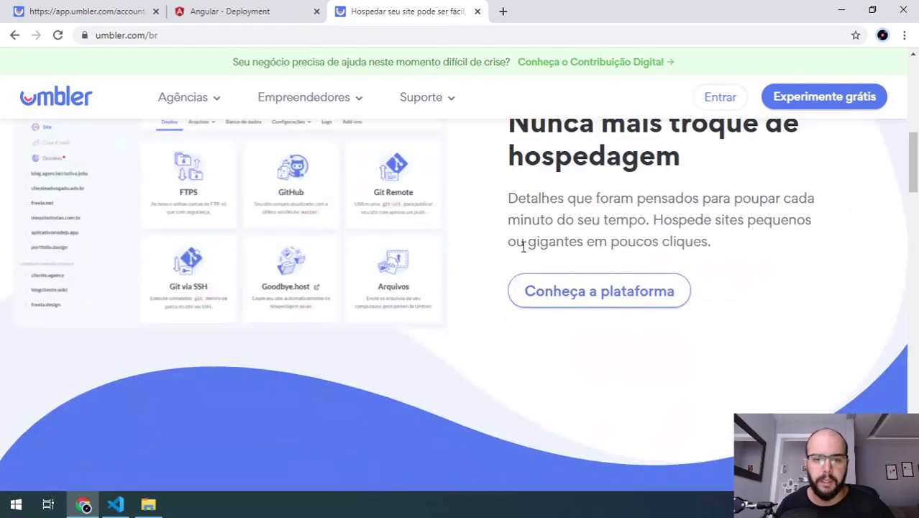
scroll(335, 234, "down", 3)
scroll(335, 234, "up", 9)
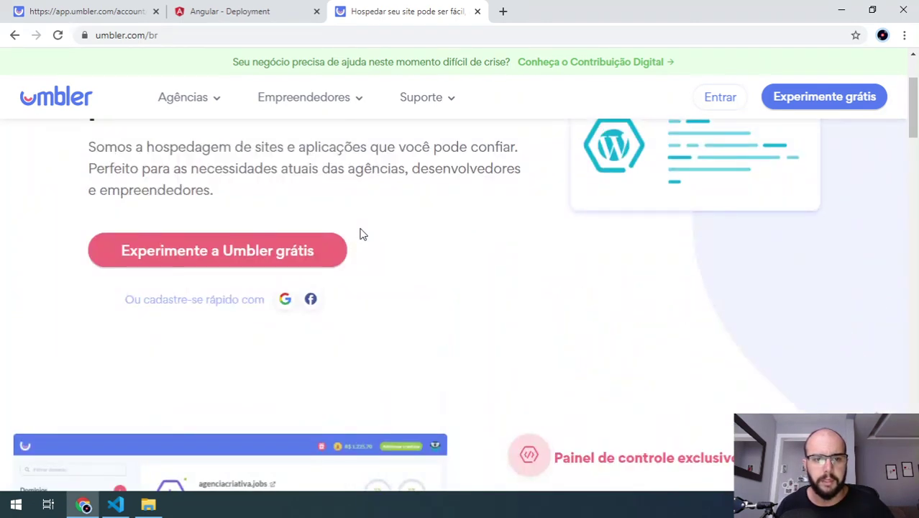
scroll(362, 234, "up", 2)
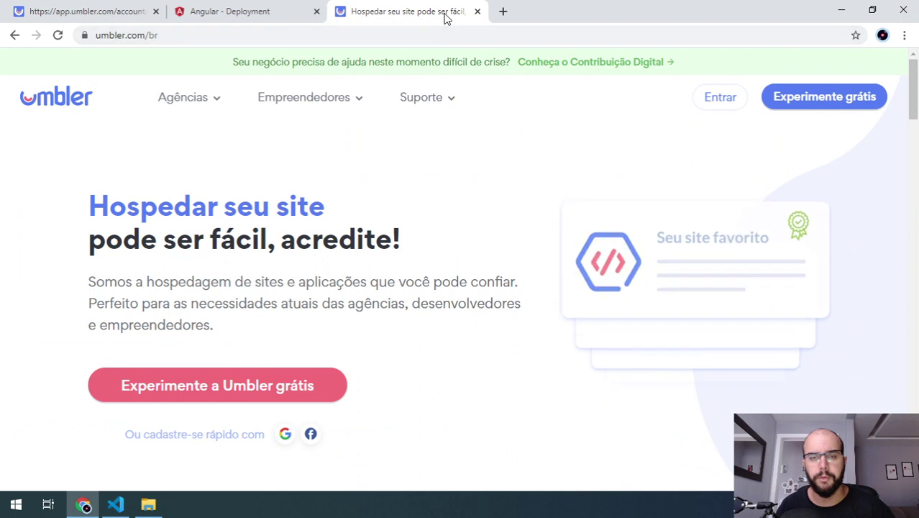
left_click(477, 12)
- Sign in with the account e-mail and password, retrying after the recaptcha failure
left_click(406, 185)
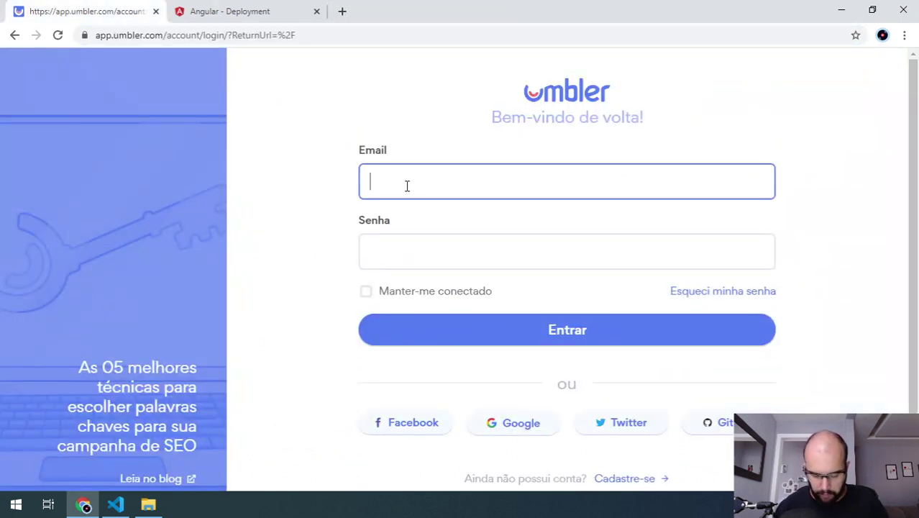
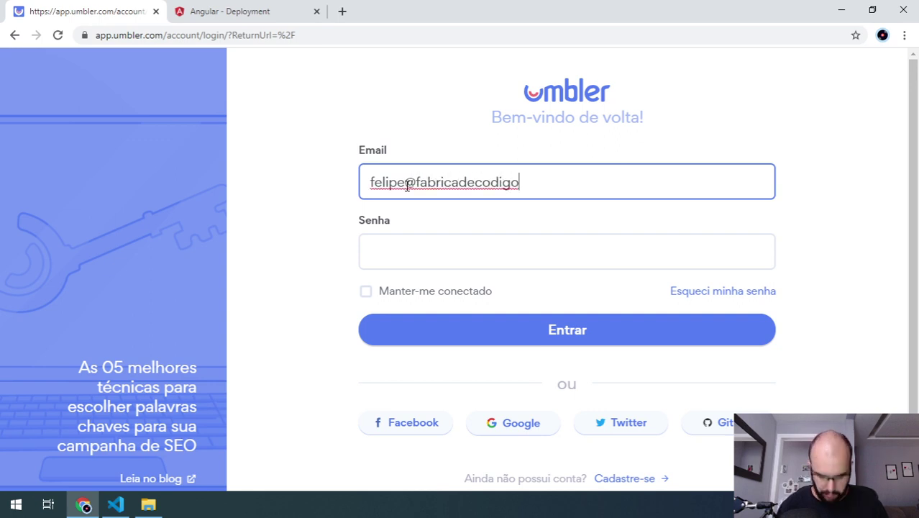
key("Tab")
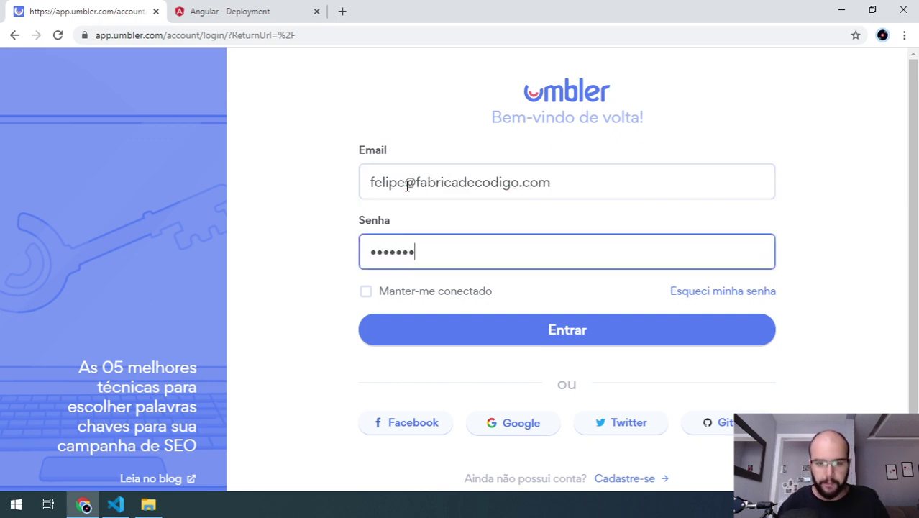
key("Return")
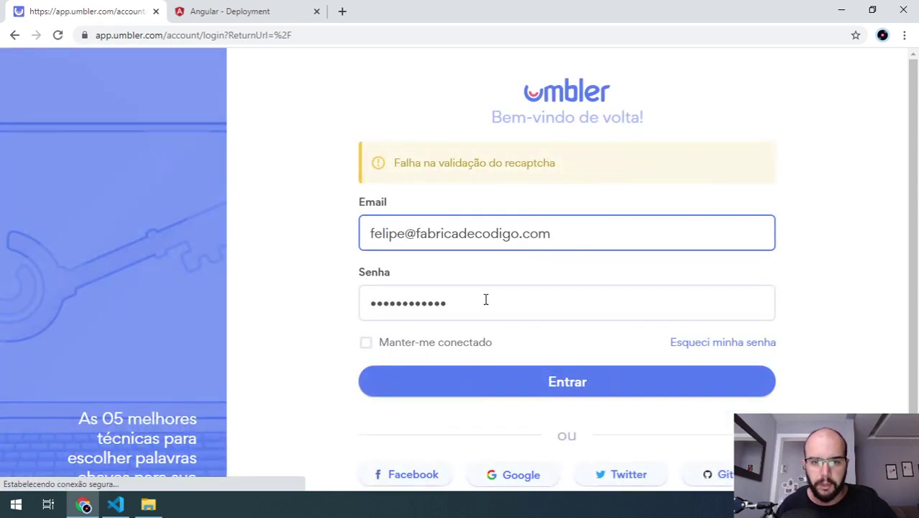
left_click(542, 393)
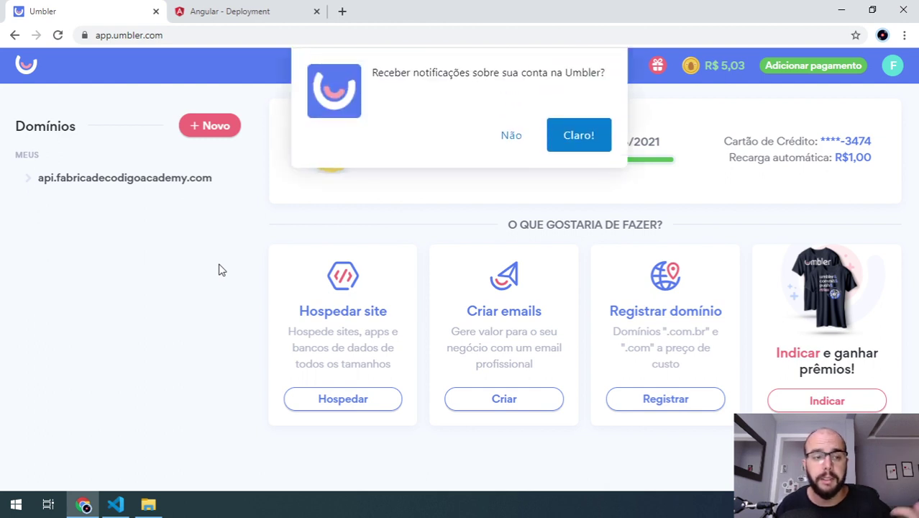
- Decline the notifications popup, then open and close the new-domain form without adding anything
left_click(521, 140)
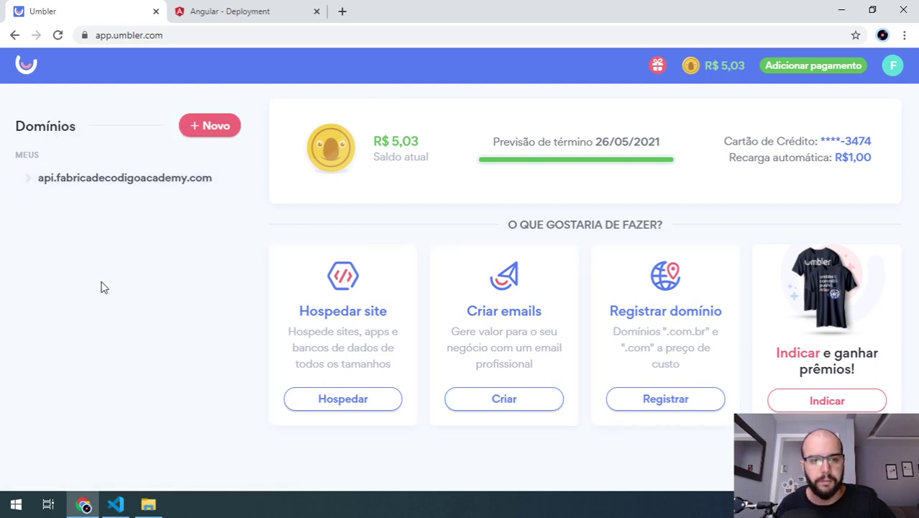
left_click(215, 127)
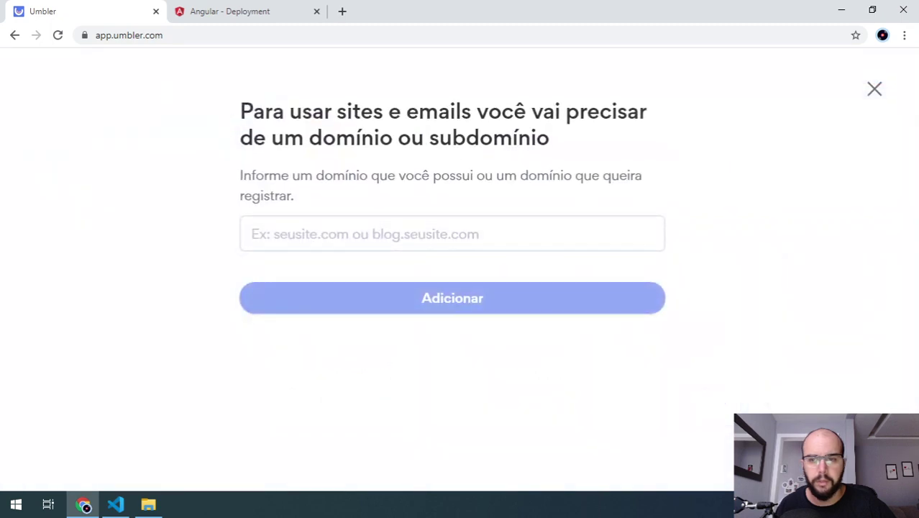
left_click(874, 89)
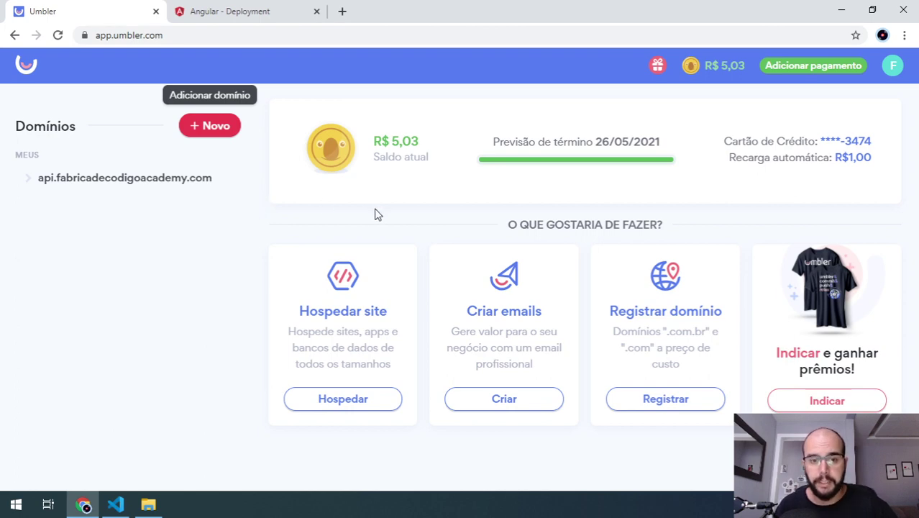
- Enter meuappfc.com.br in the + Novo domain form and confirm with Adicionar
left_click(213, 126)
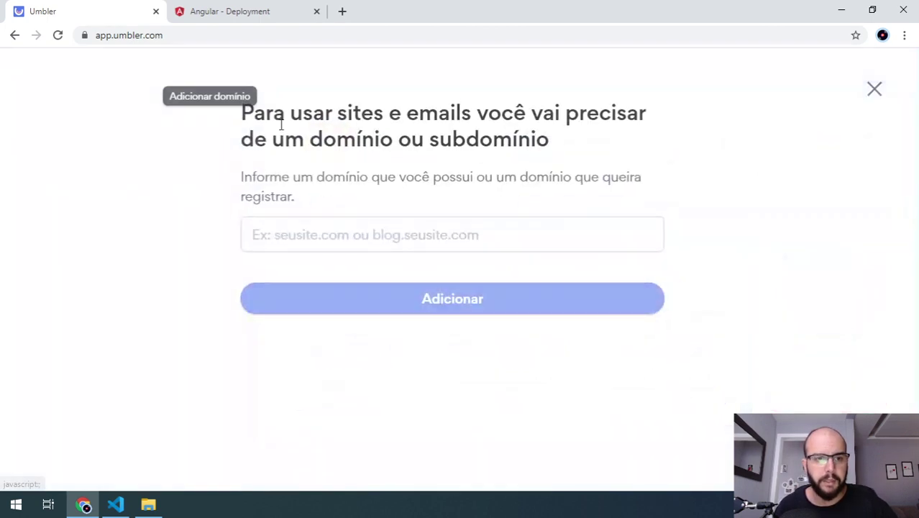
left_click(337, 229)
type("meusite")
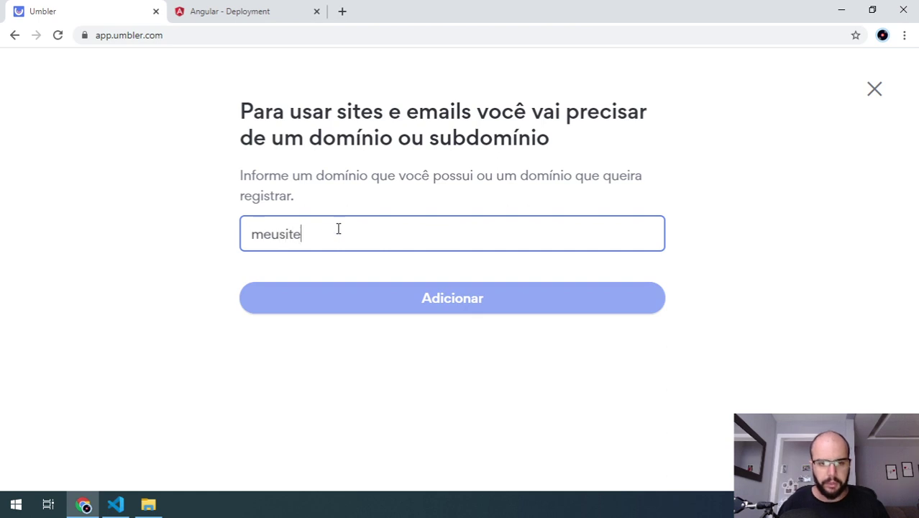
type("t")
key("BackSpace")
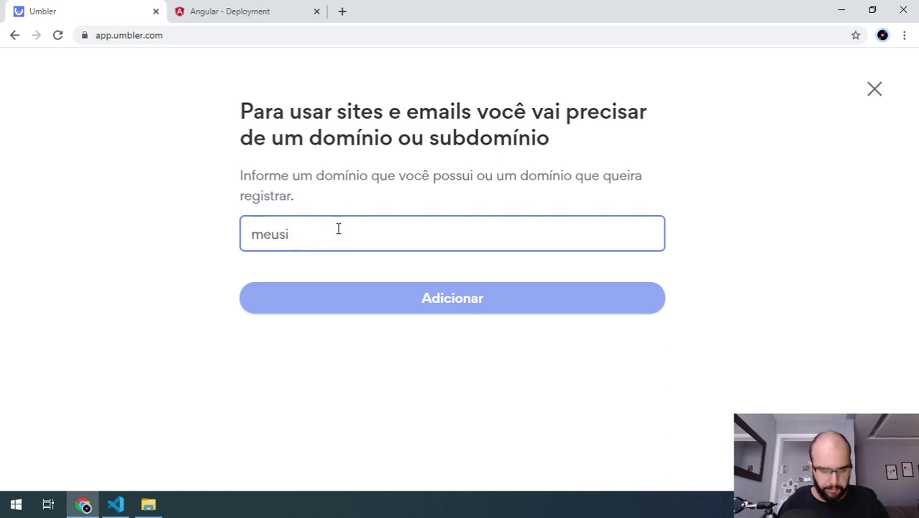
key("BackSpace")
key("BackSpace")
key("BackSpace")
key("BackSpace")
key("BackSpace")
type("meuapp")
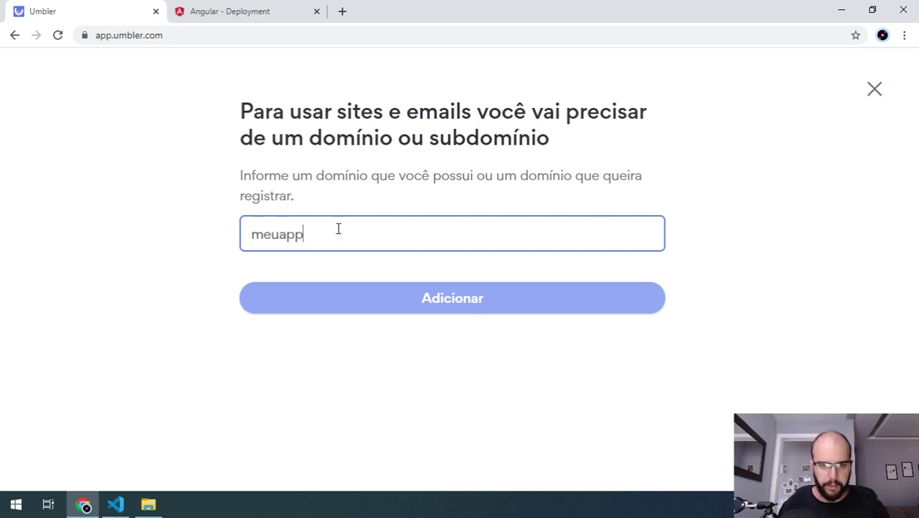
type("fc.com.br")
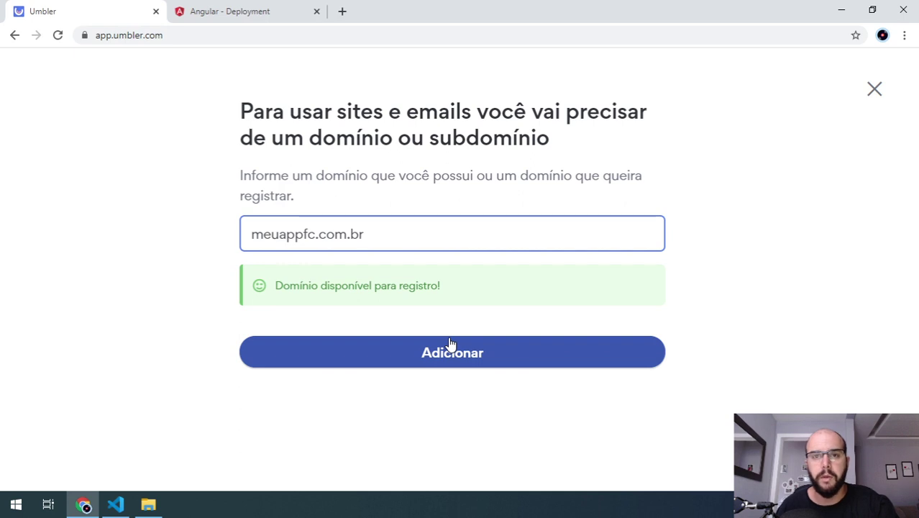
left_click(467, 365)
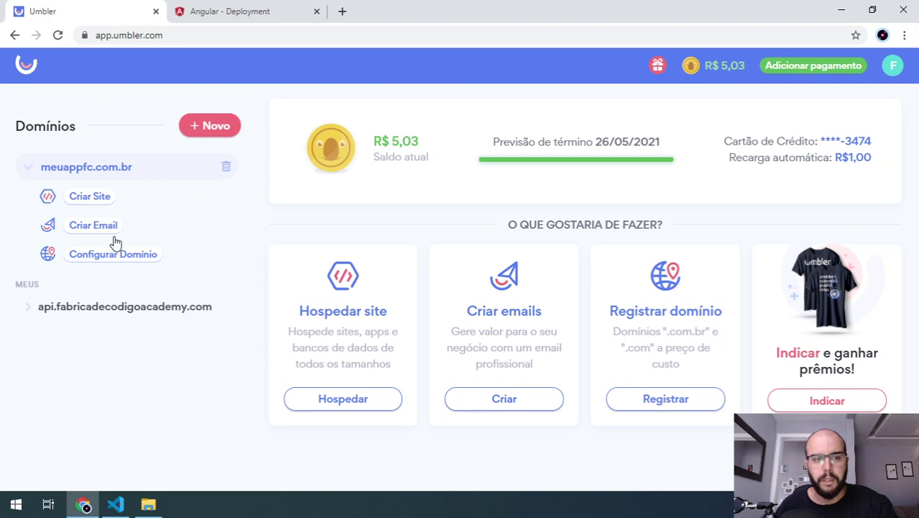
- Start creating a site on meuappfc.com.br, comparing Cloud Sites, Container, Site PRO and templates
left_click(117, 256)
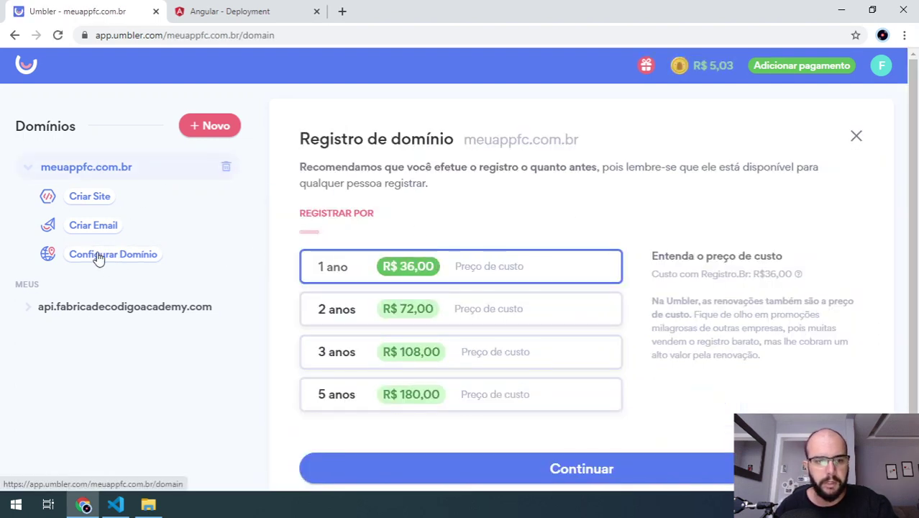
left_click(88, 197)
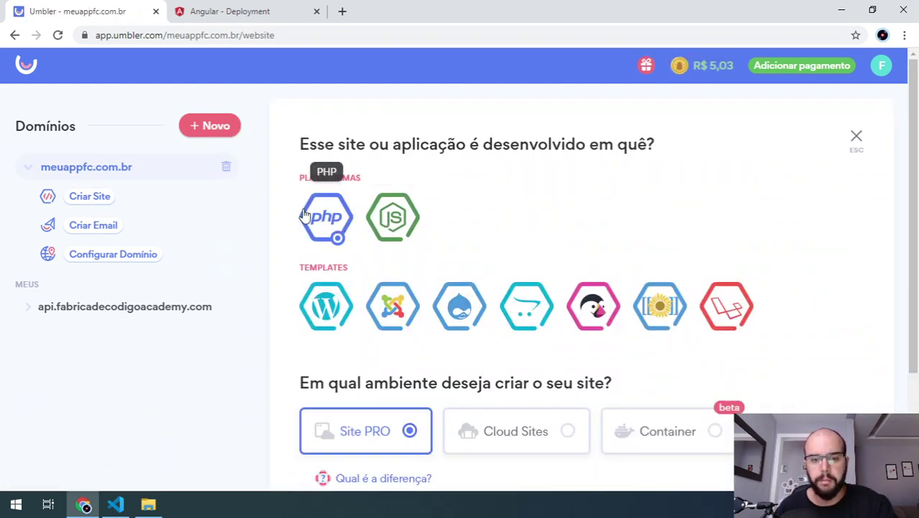
scroll(519, 201, "down", 2)
left_click(471, 279)
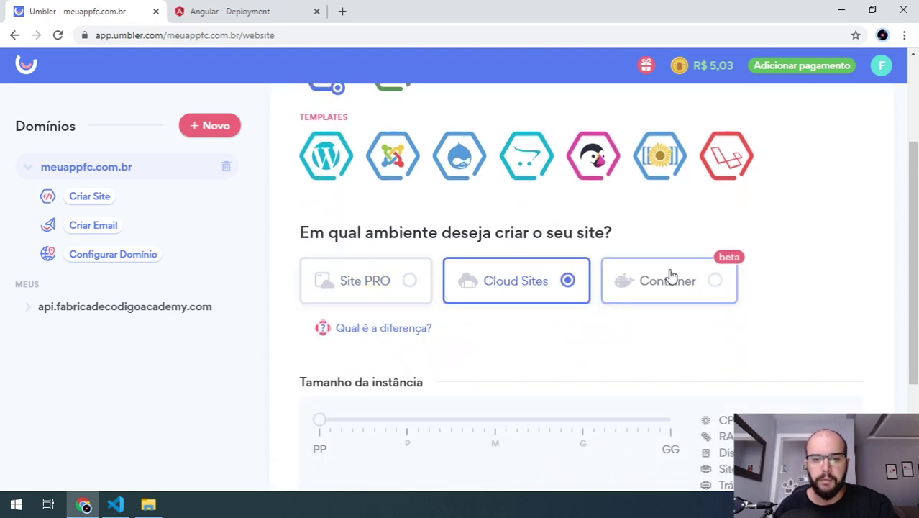
left_click(670, 275)
scroll(652, 273, "down", 3)
left_click(411, 174)
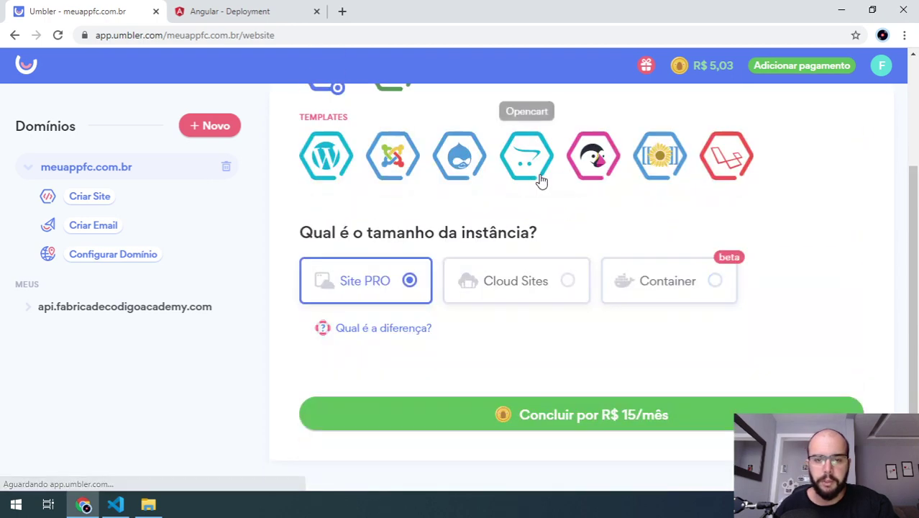
left_click(542, 180)
left_click(326, 205)
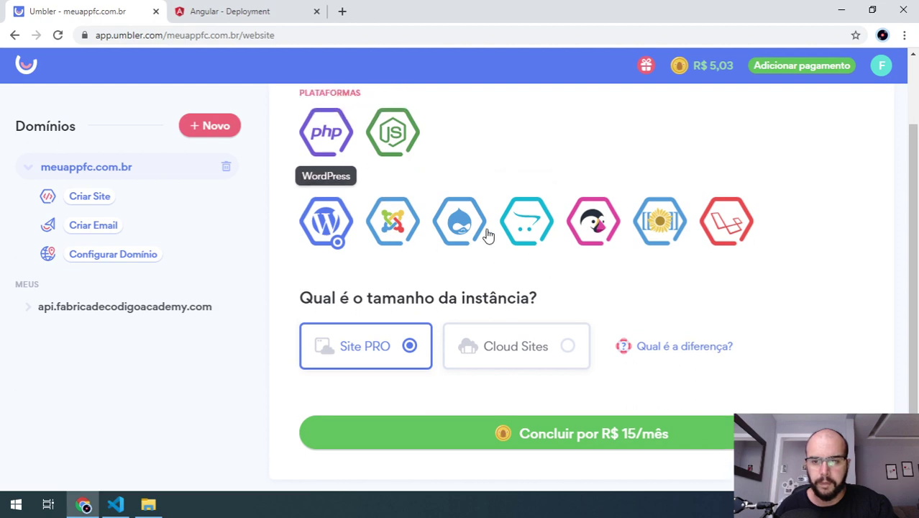
scroll(488, 236, "up", 1)
- Choose PHP as the platform and review the environments, returning to Site PRO
left_click(356, 219)
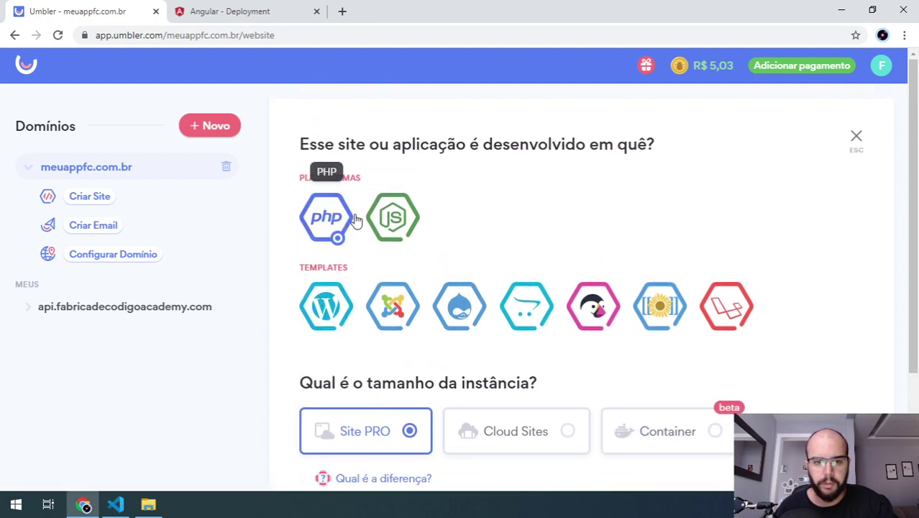
scroll(498, 217, "down", 2)
left_click(507, 295)
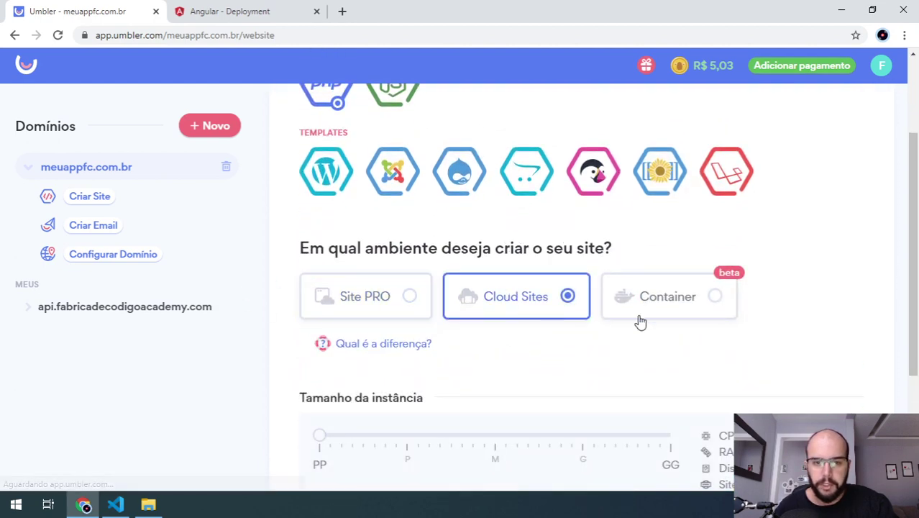
left_click(657, 381)
scroll(354, 365, "down", 3)
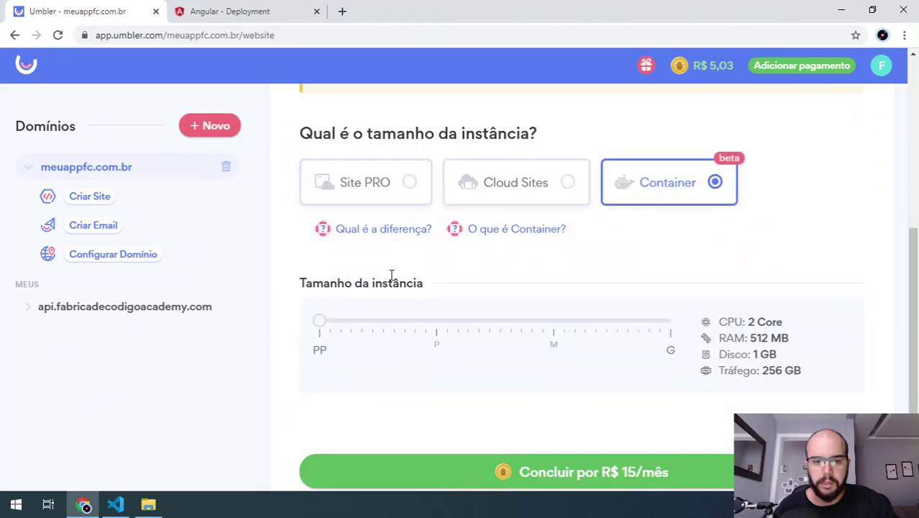
left_click(399, 189)
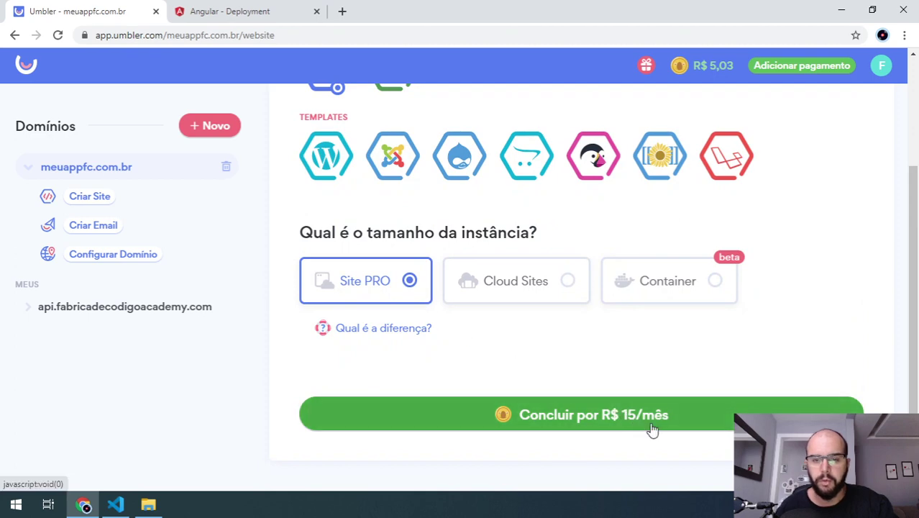
scroll(652, 429, "up", 2)
- Try Node.js, then settle on PHP with the Site PRO environment at R$ 15/mês
left_click(392, 199)
scroll(392, 199, "down", 2)
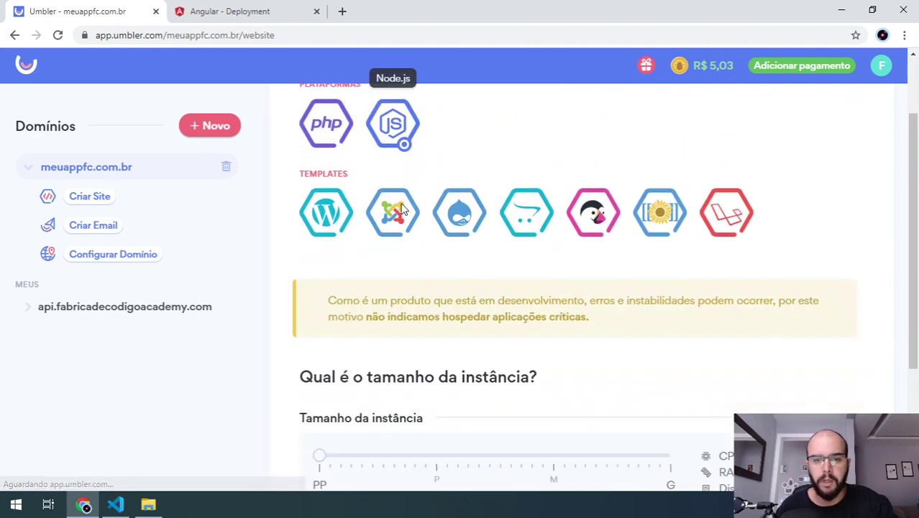
scroll(446, 323, "down", 2)
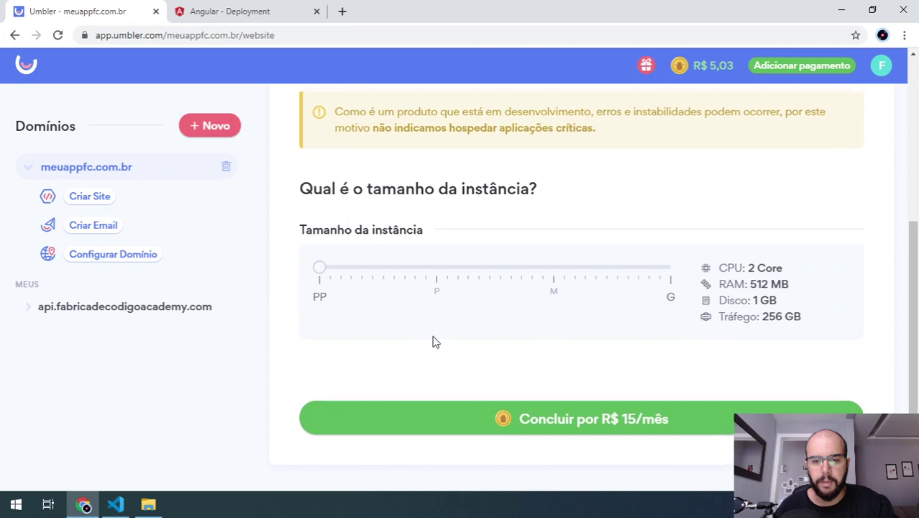
scroll(428, 320, "up", 4)
scroll(424, 310, "down", 3)
scroll(375, 221, "up", 3)
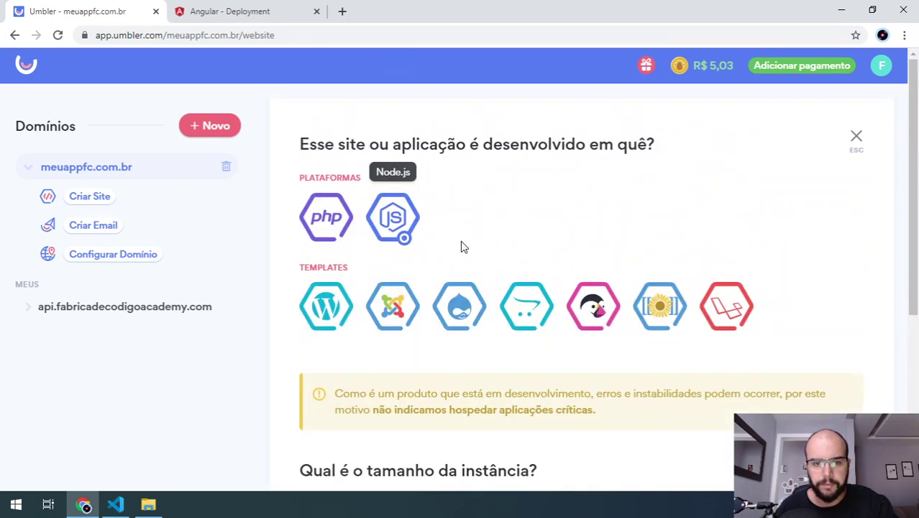
scroll(464, 246, "down", 4)
scroll(381, 244, "up", 3)
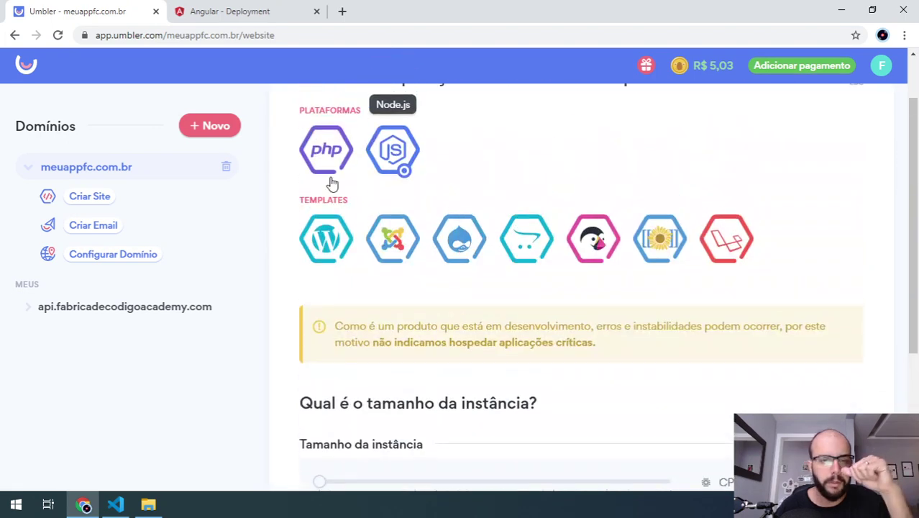
left_click(351, 168)
scroll(432, 216, "down", 3)
left_click(372, 248)
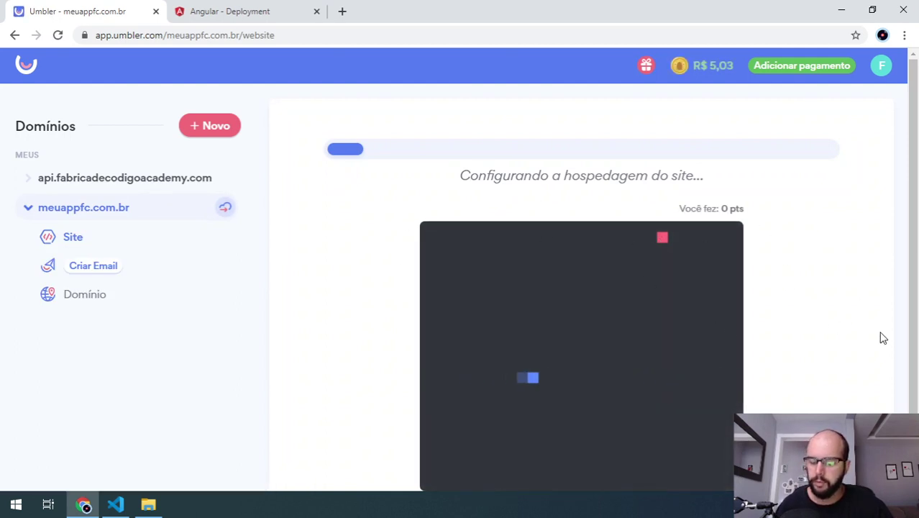
- Play the snake game while hosting setup finishes, then go to the new site's dashboard
key("Up")
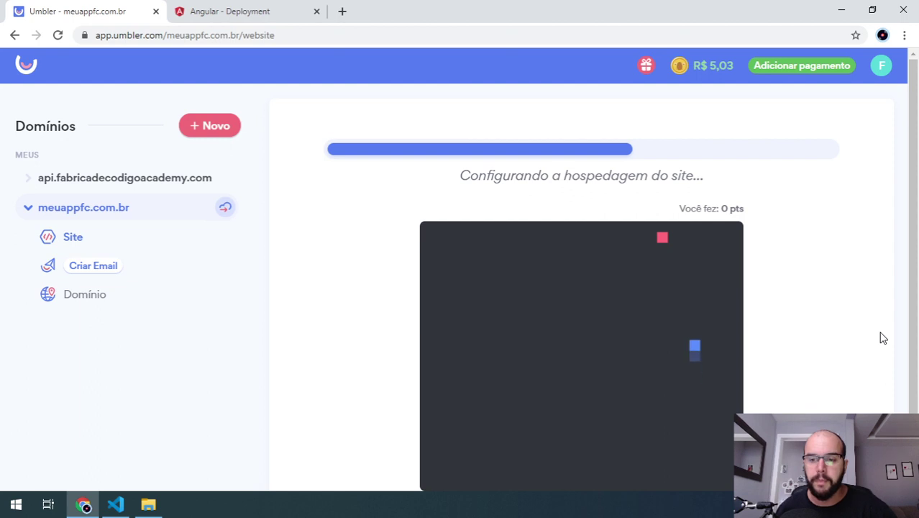
key("Left")
key("Up")
key("Right")
key("Down")
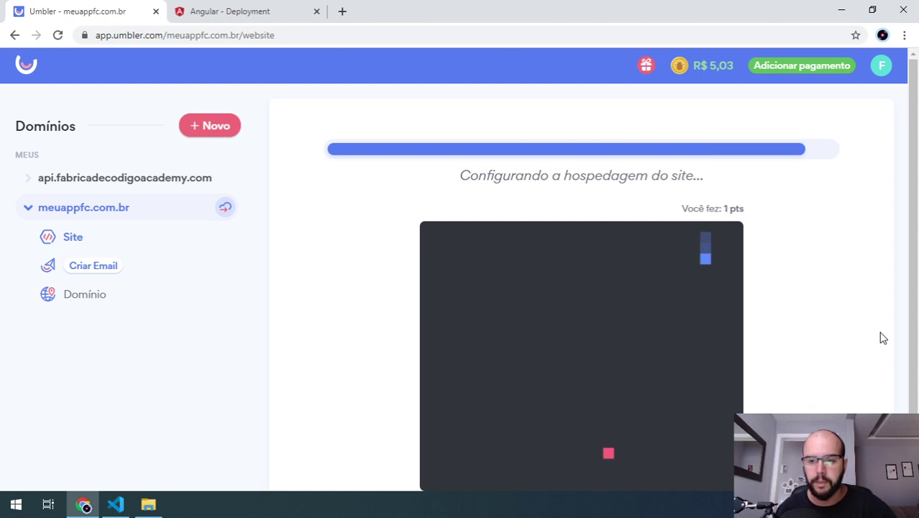
key("Left")
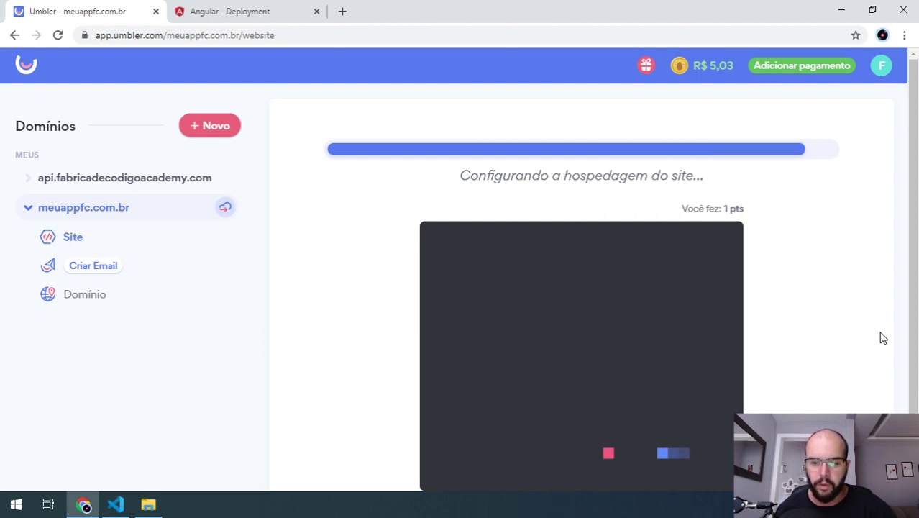
key("Up")
key("Right")
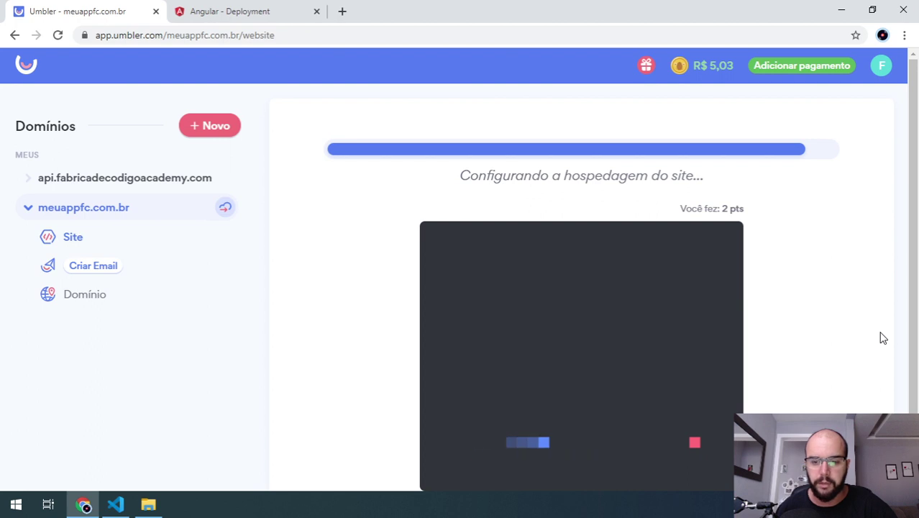
key("Up")
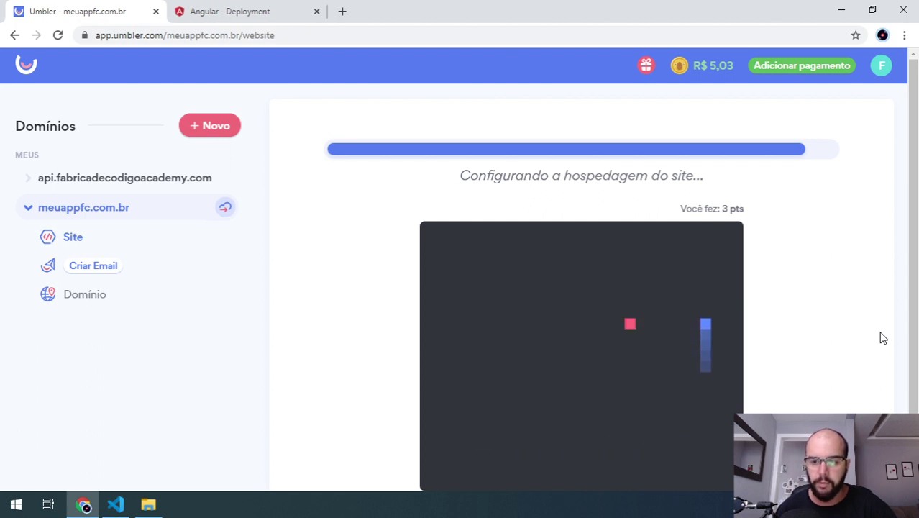
key("Left")
key("Down")
key("Left")
key("Down")
key("Right")
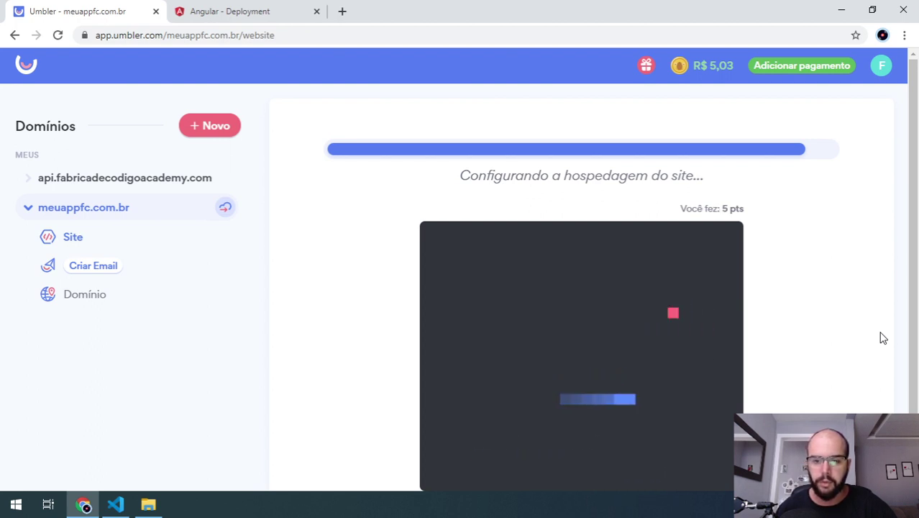
key("Up")
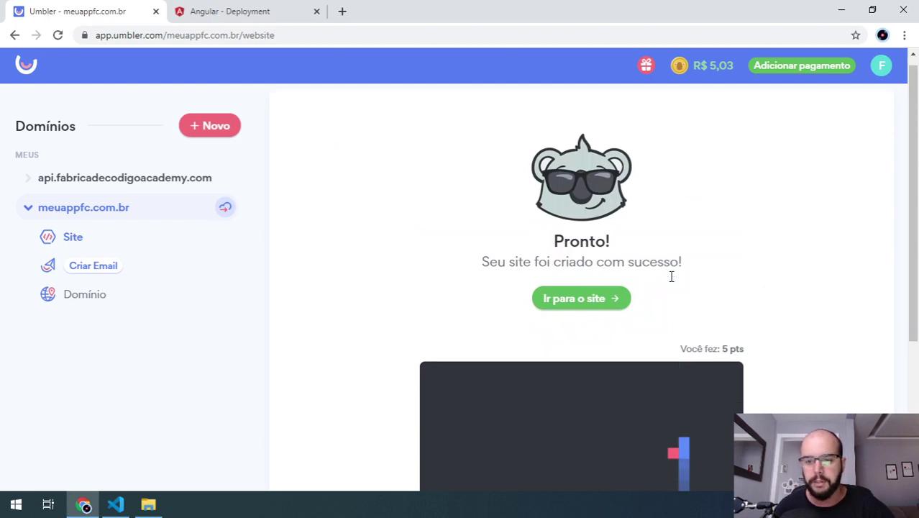
left_click(588, 309)
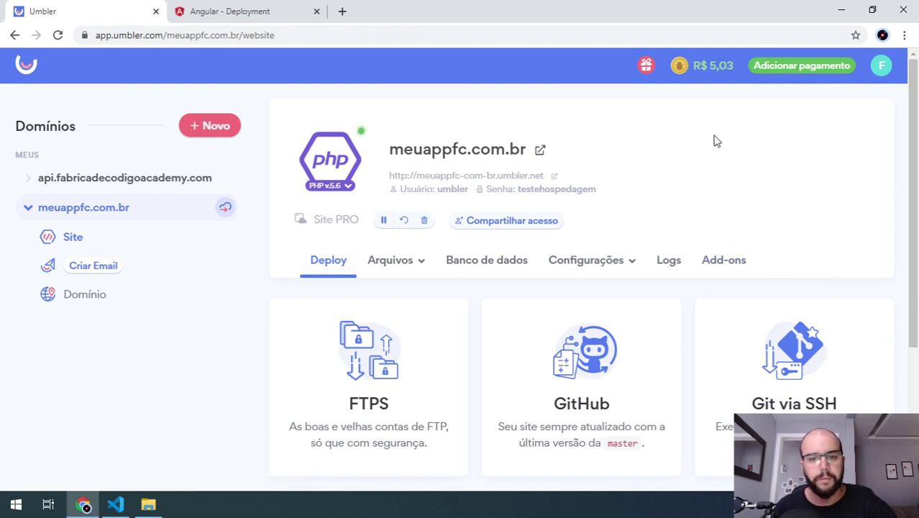
- View the Banco de dados section, return to Deploy, and open the FTPS accounts list
left_click(511, 260)
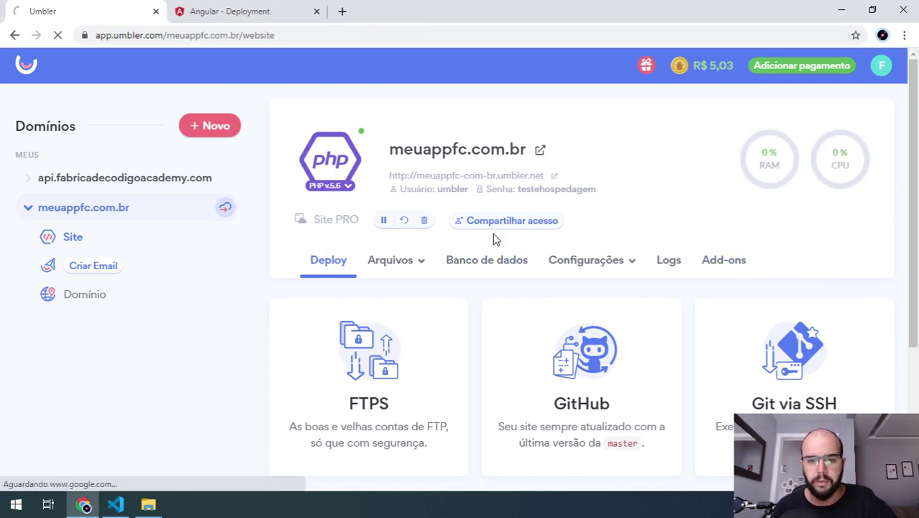
scroll(549, 346, "up", 3)
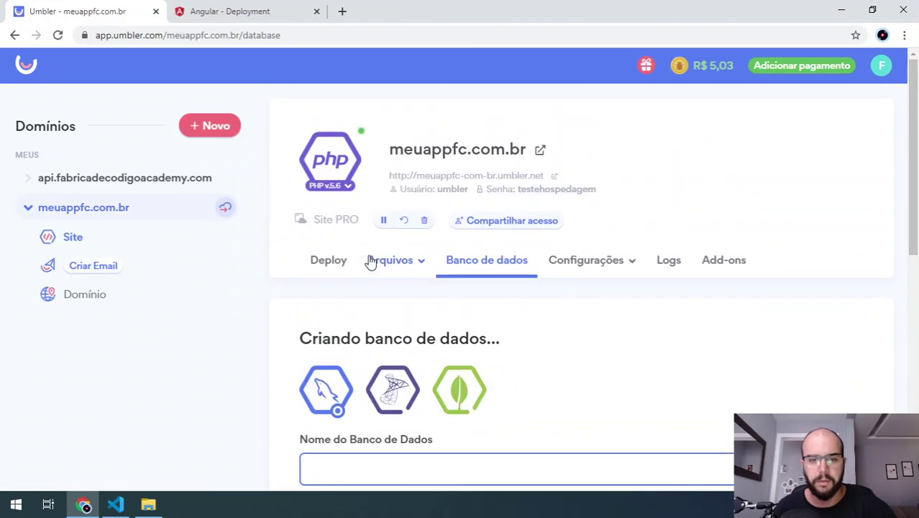
left_click(337, 264)
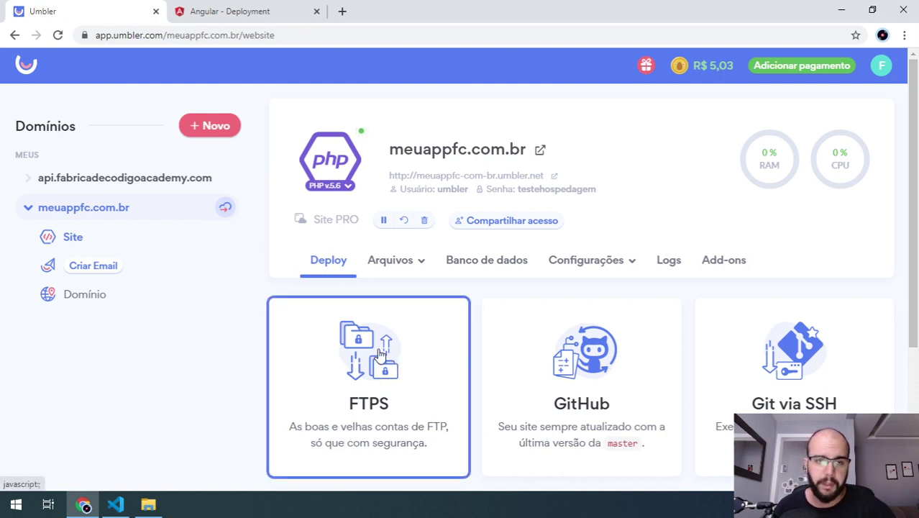
scroll(370, 354, "down", 2)
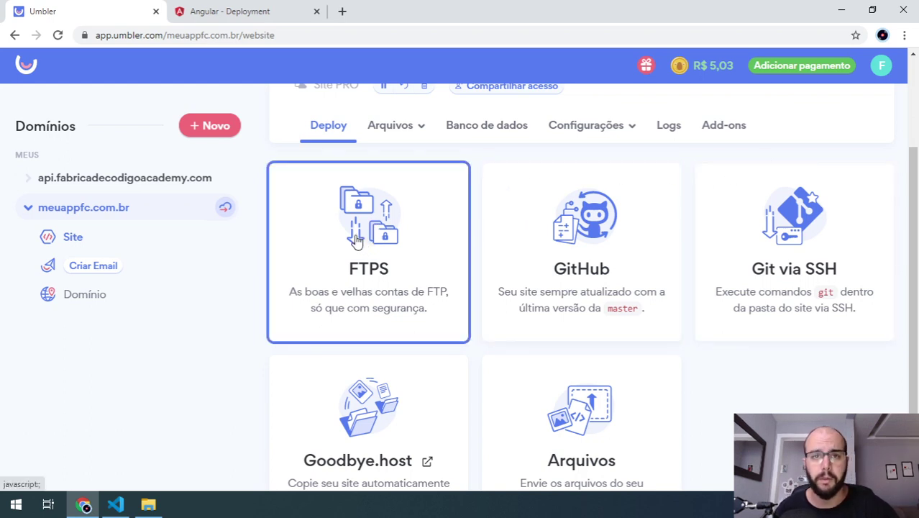
left_click(364, 274)
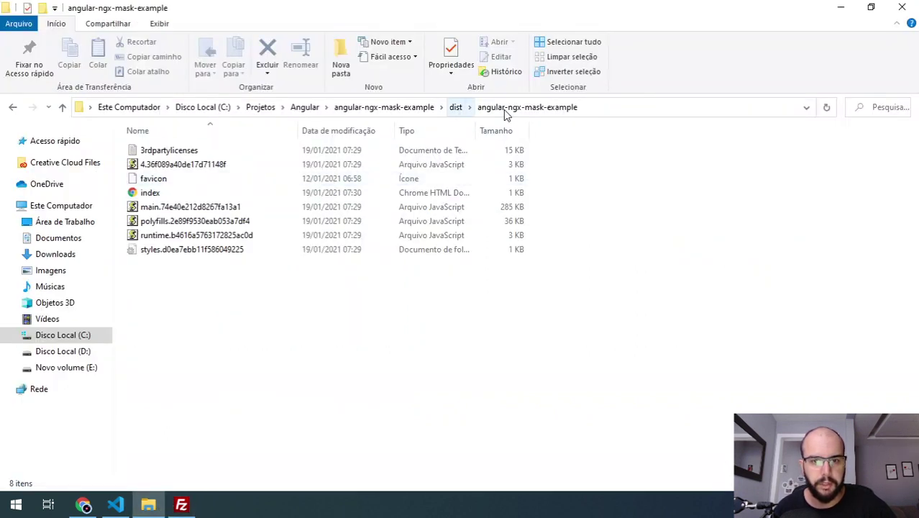
- Copy the dist\angular-ngx-mask-example folder path and select FileZilla's local address to replace it
left_click(468, 110)
left_click(456, 107)
double_click(170, 152)
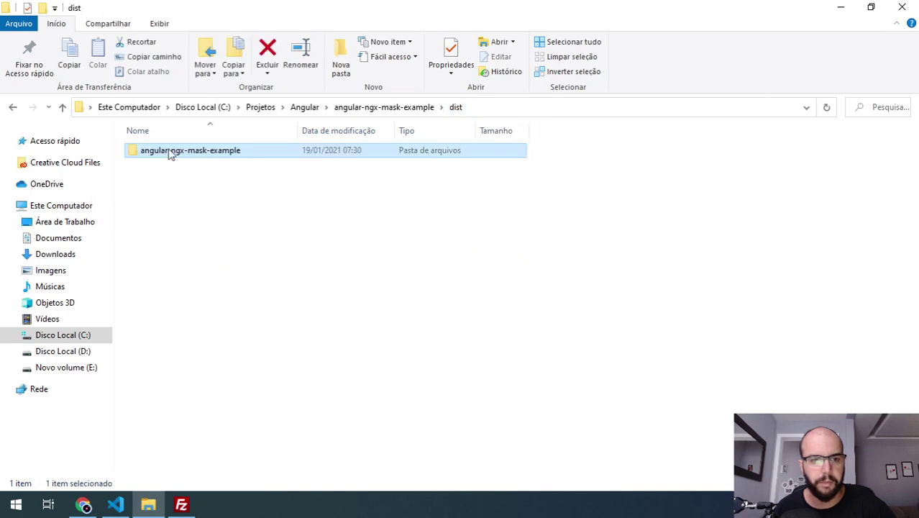
left_click(606, 115)
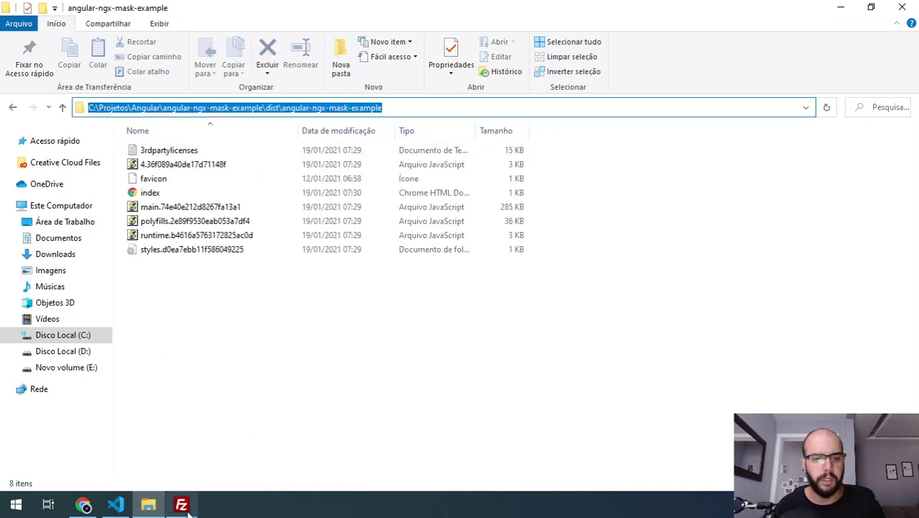
key("alt+Tab")
double_click(392, 145)
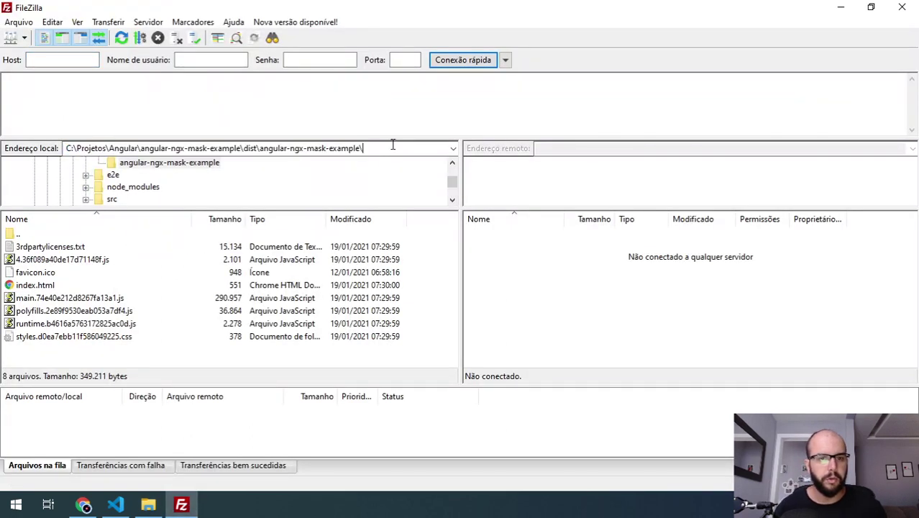
- Copy the meuappfc-com-br FTPS host and username from Umbler into FileZilla's quick-connect fields
left_click(83, 505)
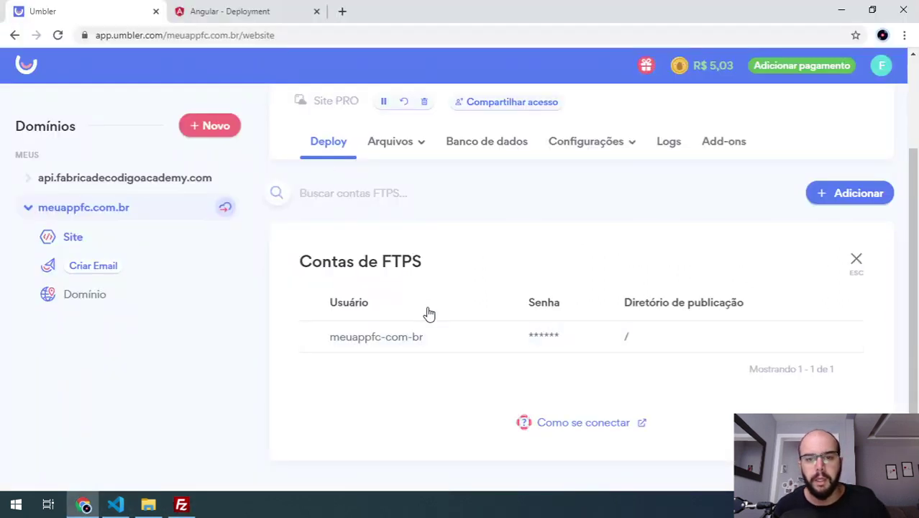
left_click(452, 348)
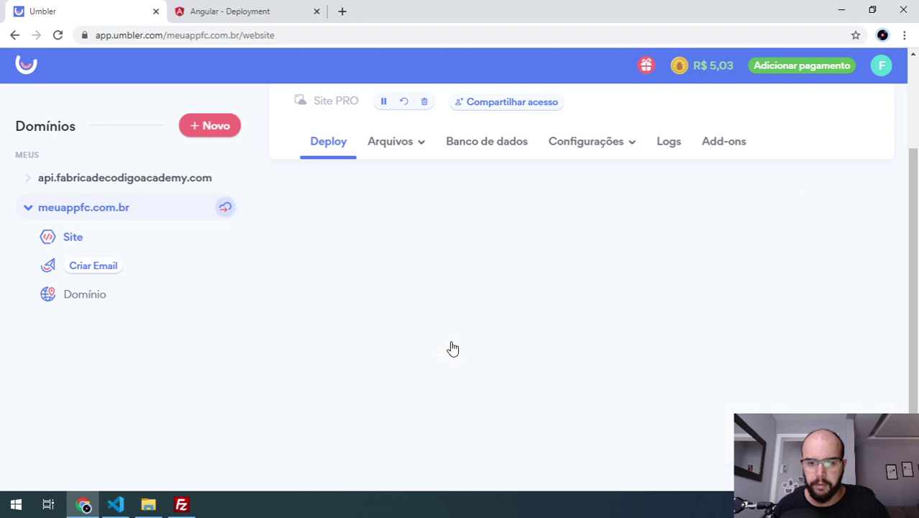
left_click(383, 284)
key("ctrl+c")
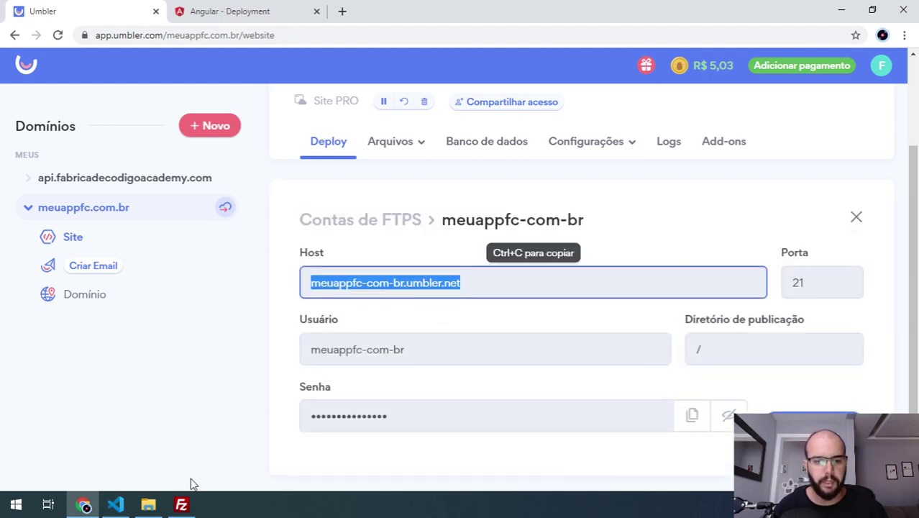
left_click(181, 504)
left_click(80, 60)
key("ctrl+v")
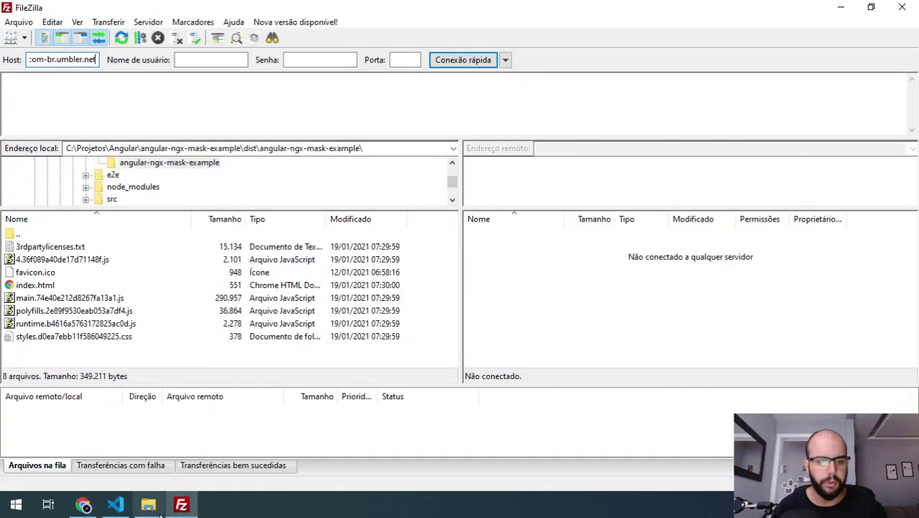
left_click(83, 504)
left_click(414, 347)
key("ctrl+c")
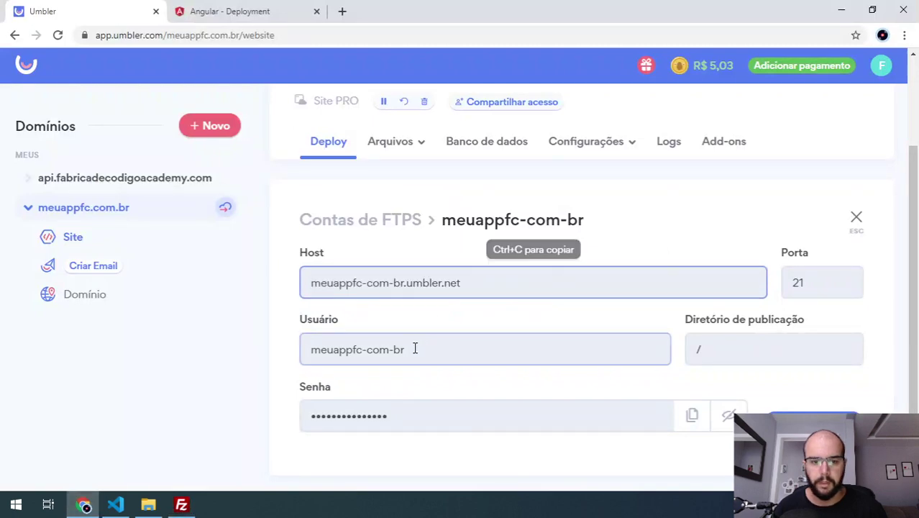
left_click(182, 504)
left_click(188, 59)
key("ctrl+v")
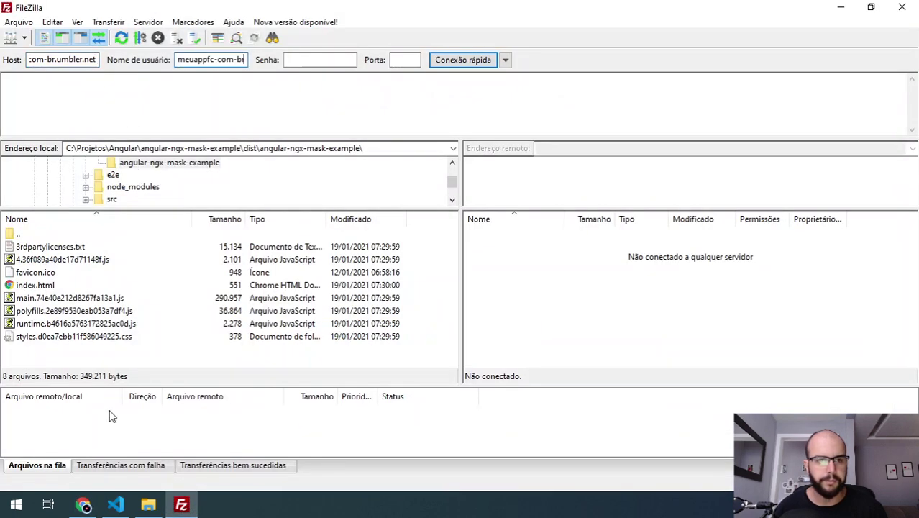
- Paste the FTP account password into FileZilla and connect, leaving the port empty
left_click(83, 504)
left_click(691, 415)
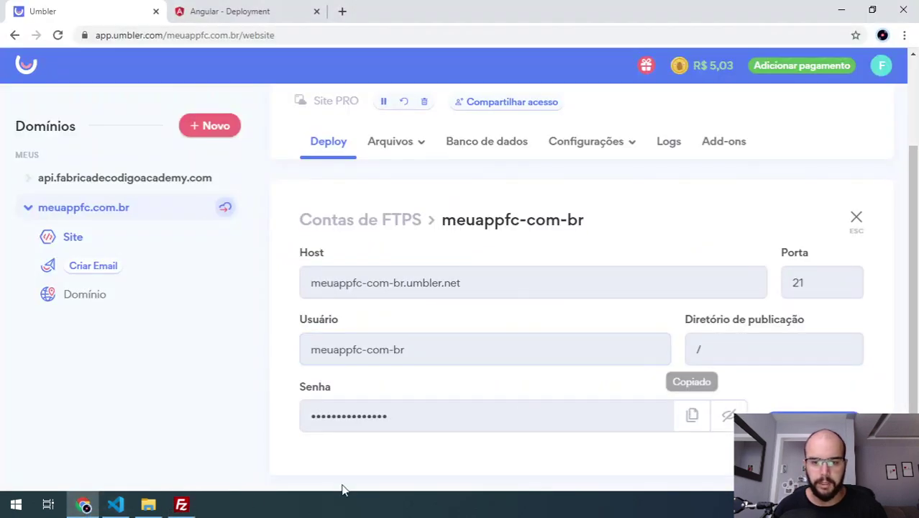
left_click(182, 504)
left_click(319, 60)
key("ctrl+v")
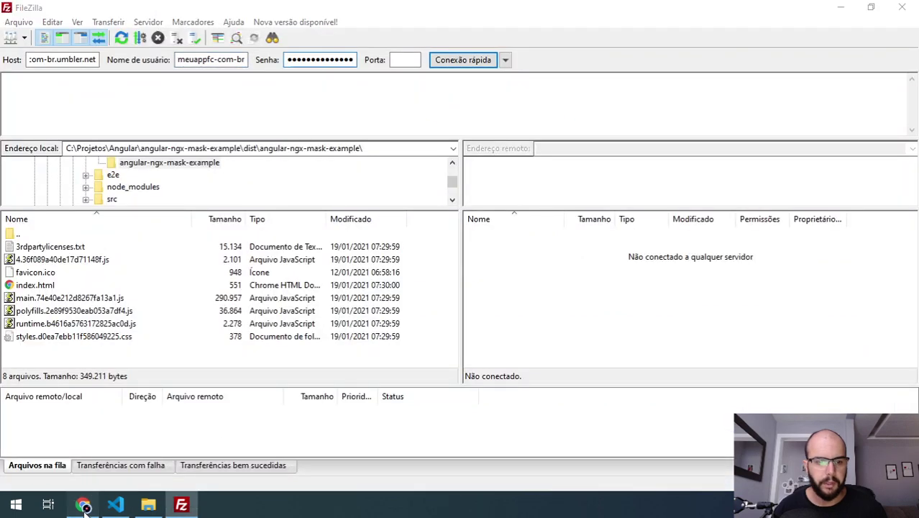
left_click(84, 503)
left_click(181, 504)
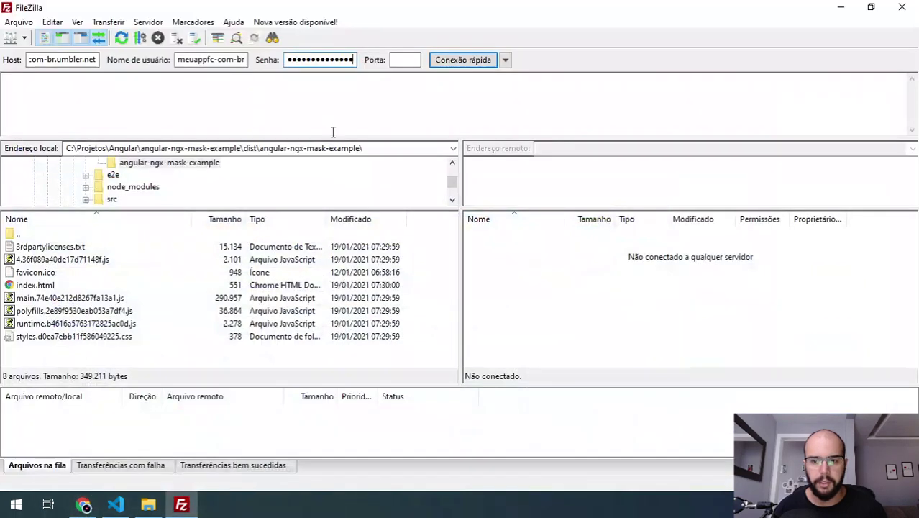
left_click(408, 60)
key("Return")
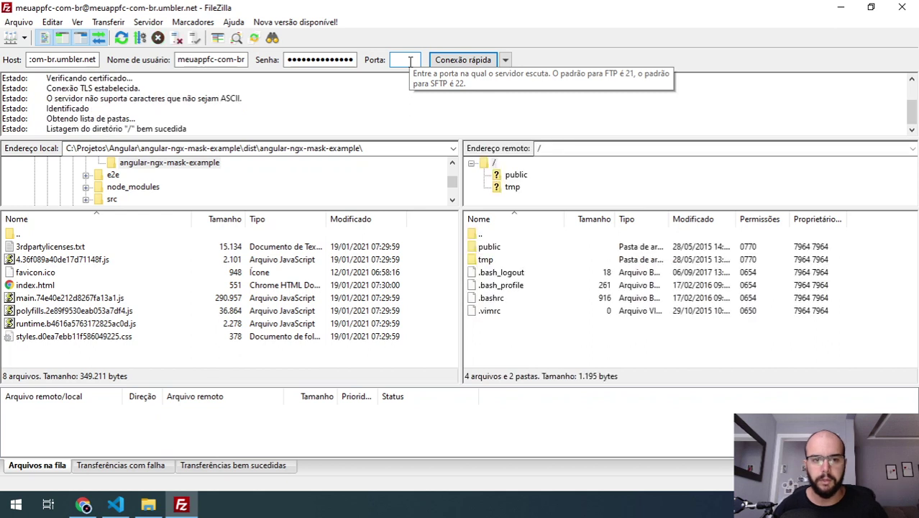
- Open the remote public folder, drag all eight local build files into it, then return to Umbler
left_click(596, 321)
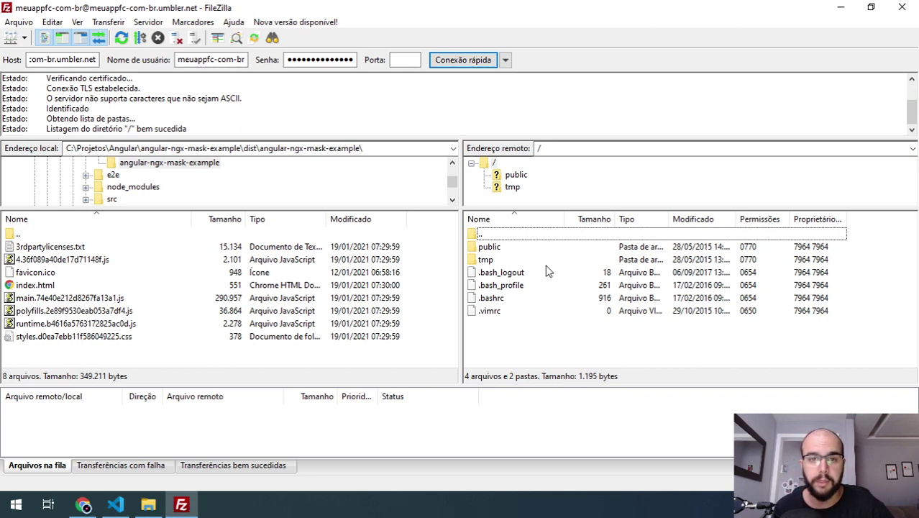
double_click(491, 249)
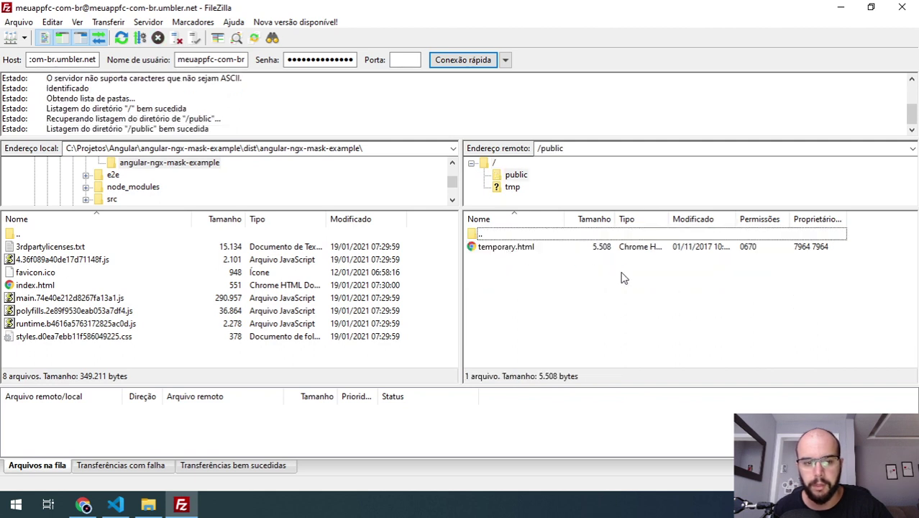
left_click_drag(115, 352, 59, 250)
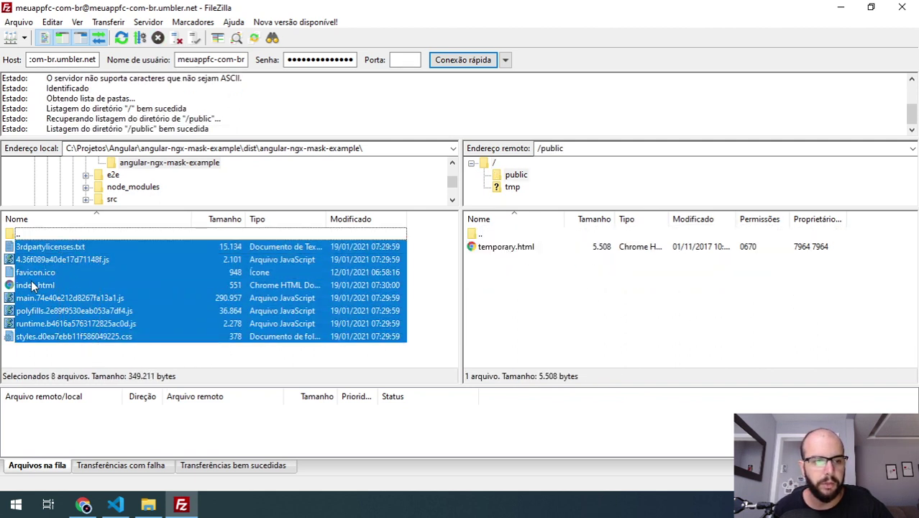
left_click_drag(35, 285, 562, 331)
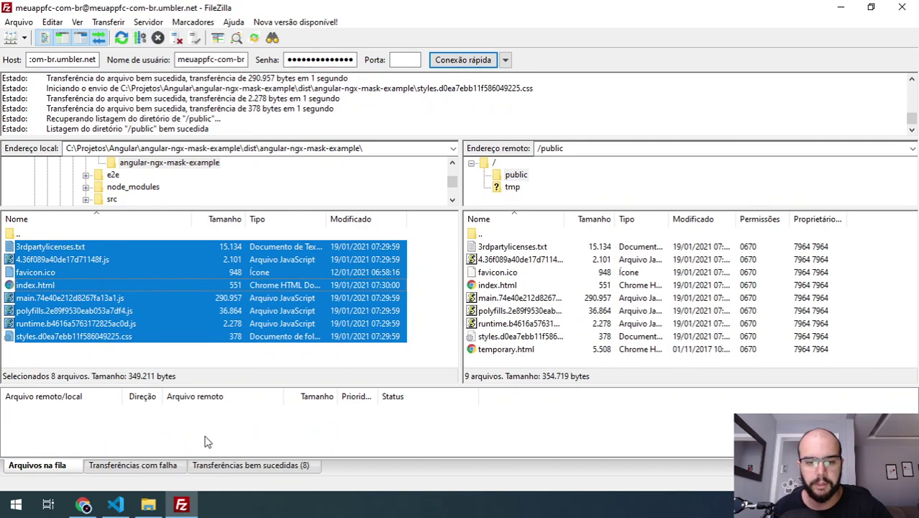
left_click(83, 505)
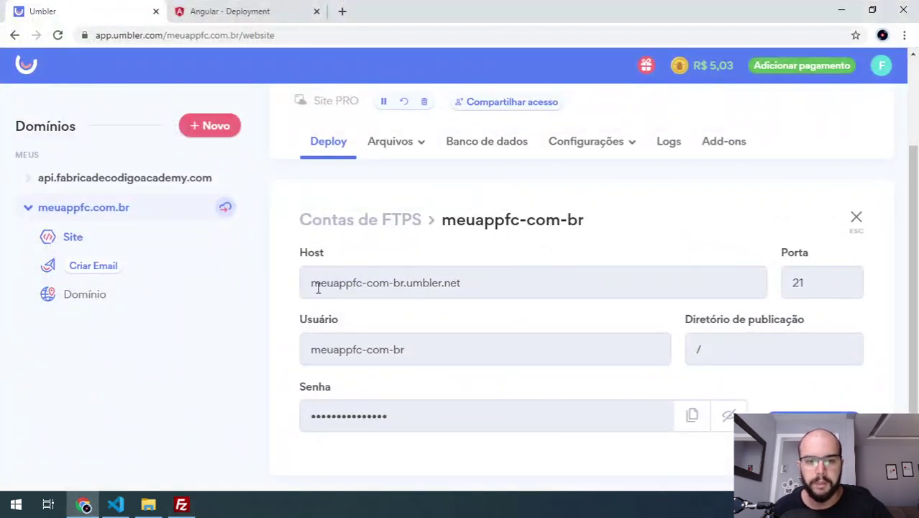
- Close the FTPS account details and the FTPS accounts list
left_click(856, 220)
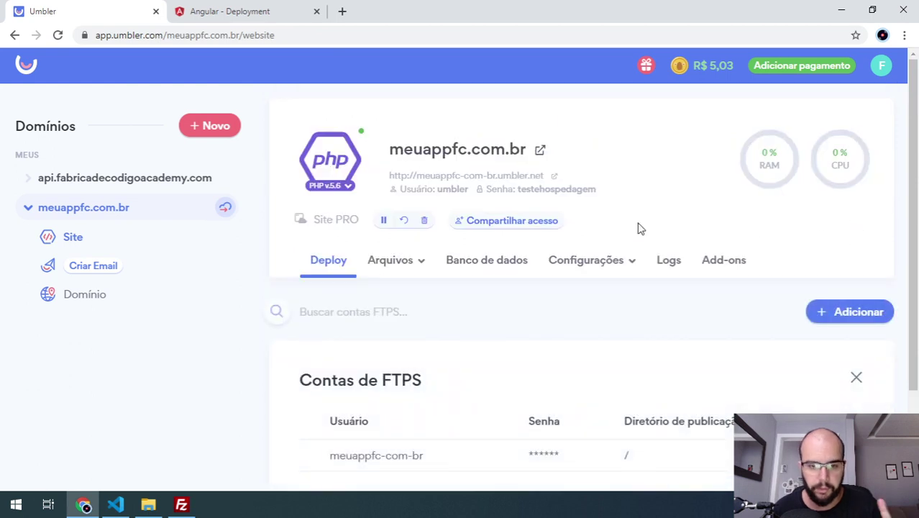
scroll(755, 279, "down", 2)
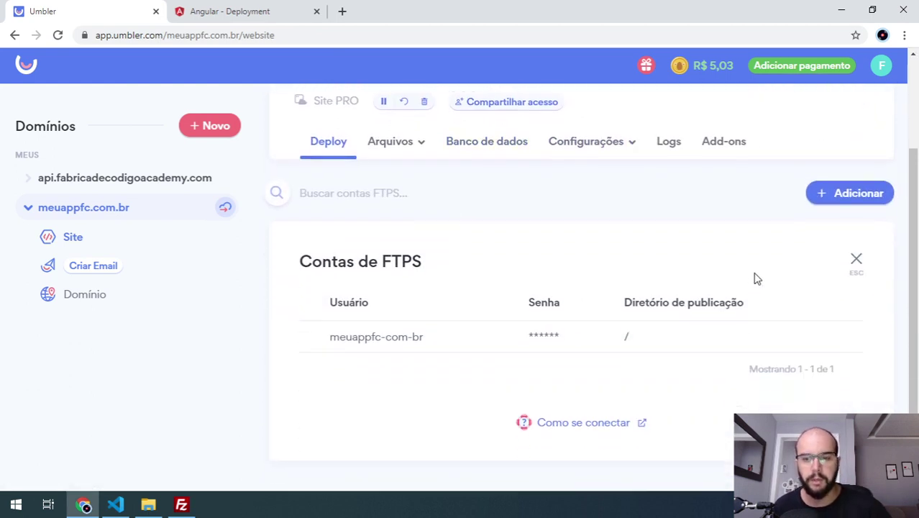
left_click(856, 262)
scroll(339, 207, "up", 2)
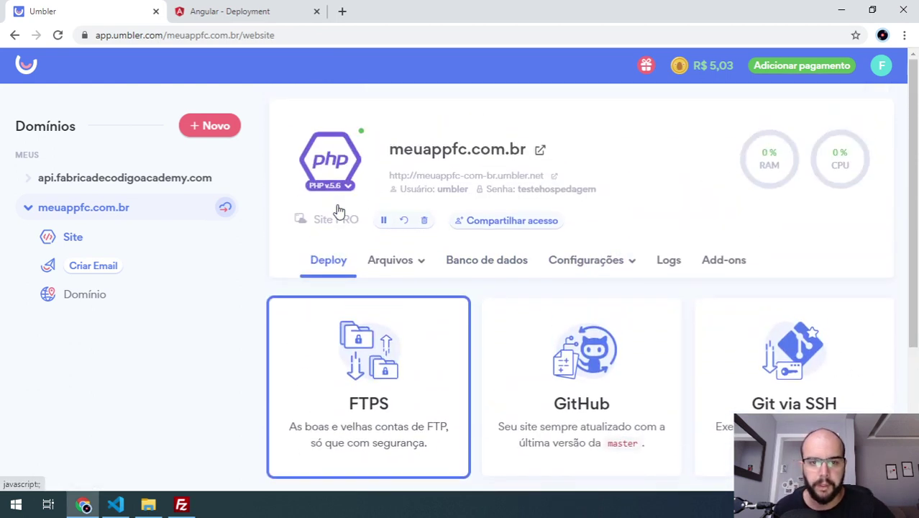
- Open the site's URL and sign in with the site's access username and password
left_click(458, 177)
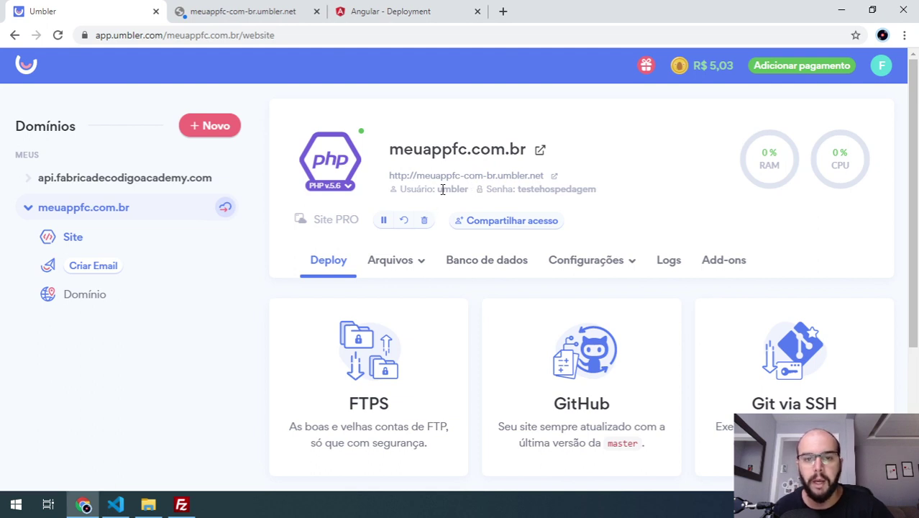
double_click(451, 189)
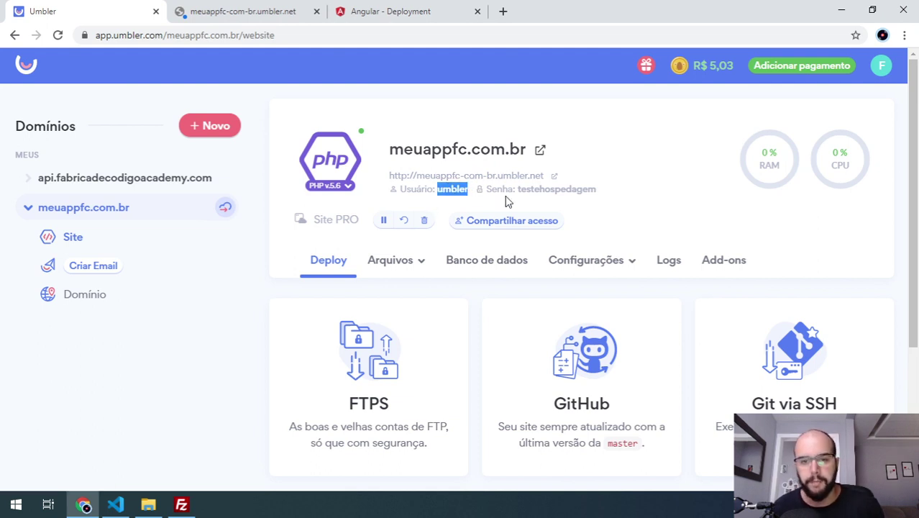
left_click(300, 6)
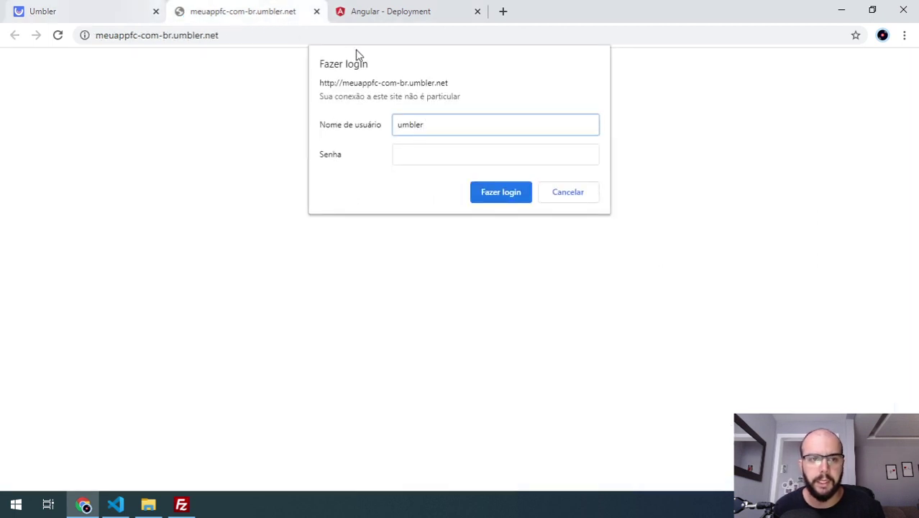
left_click(91, 10)
double_click(554, 189)
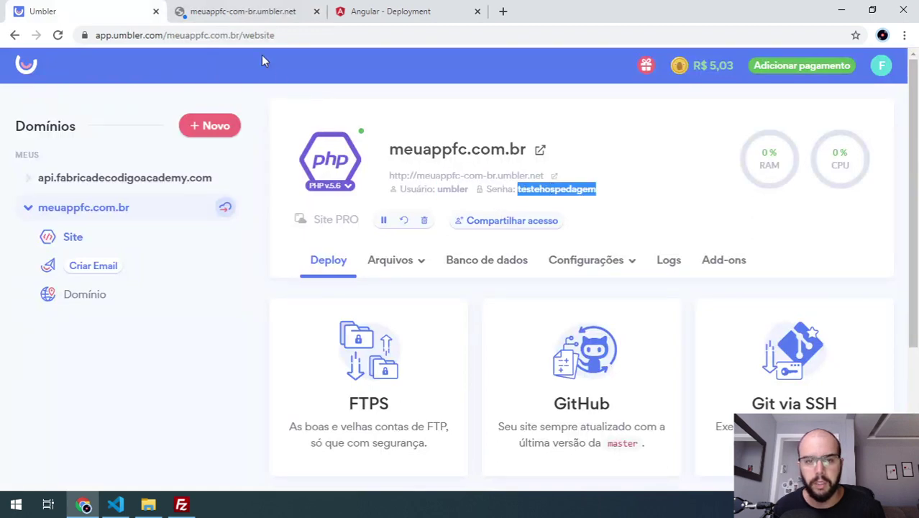
left_click(243, 11)
left_click(486, 156)
left_click(507, 194)
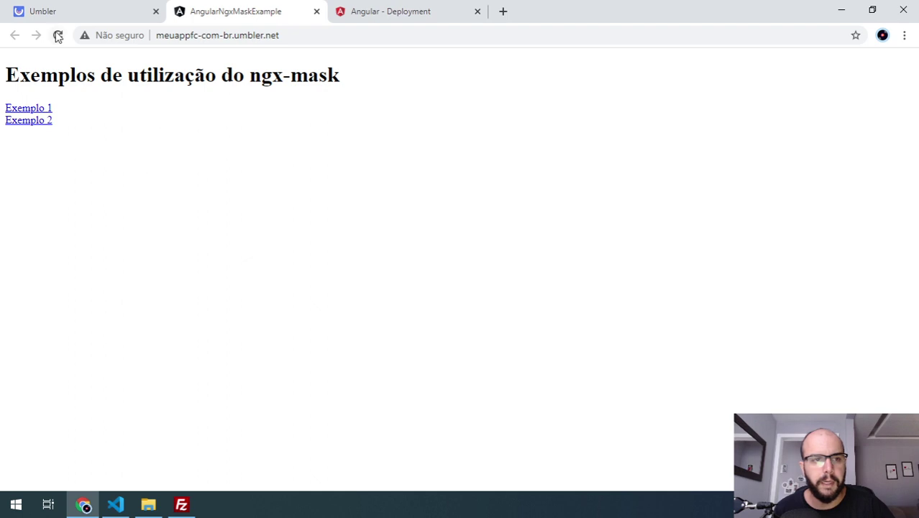
- Browse the Exemplo 1 and Exemplo 2 pages, then reload the example-1 route to reveal the 404
left_click(58, 35)
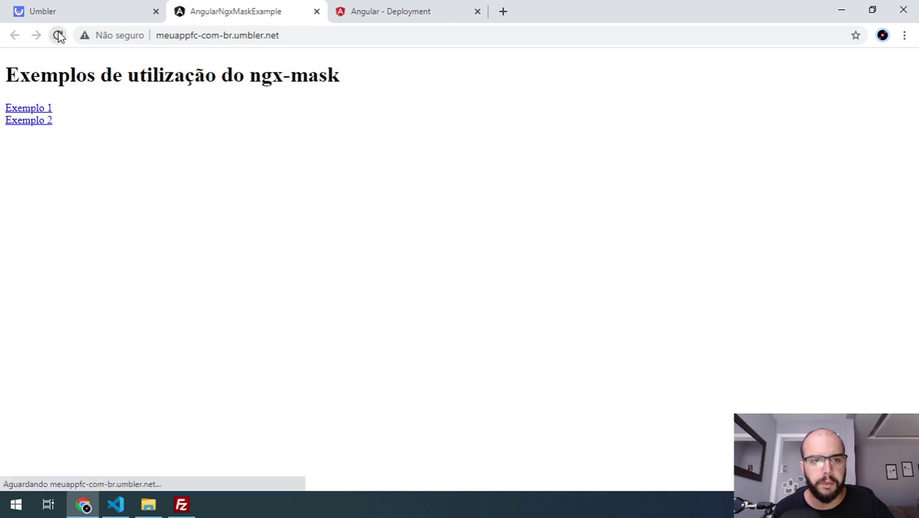
left_click(40, 112)
left_click(14, 34)
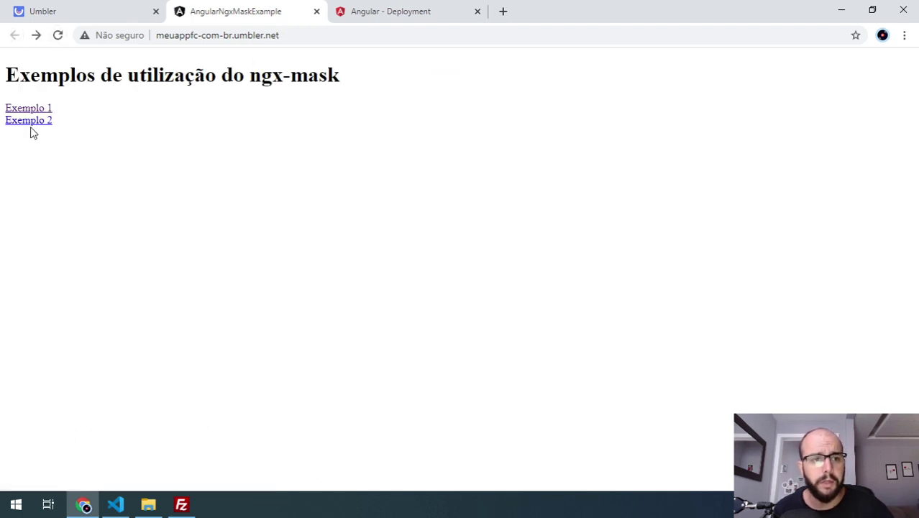
left_click(30, 122)
left_click(14, 35)
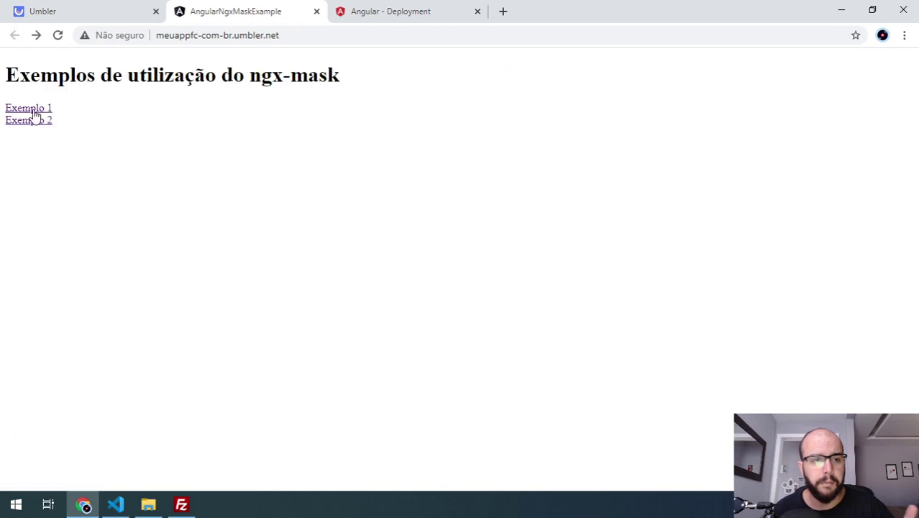
left_click(34, 112)
left_click(58, 34)
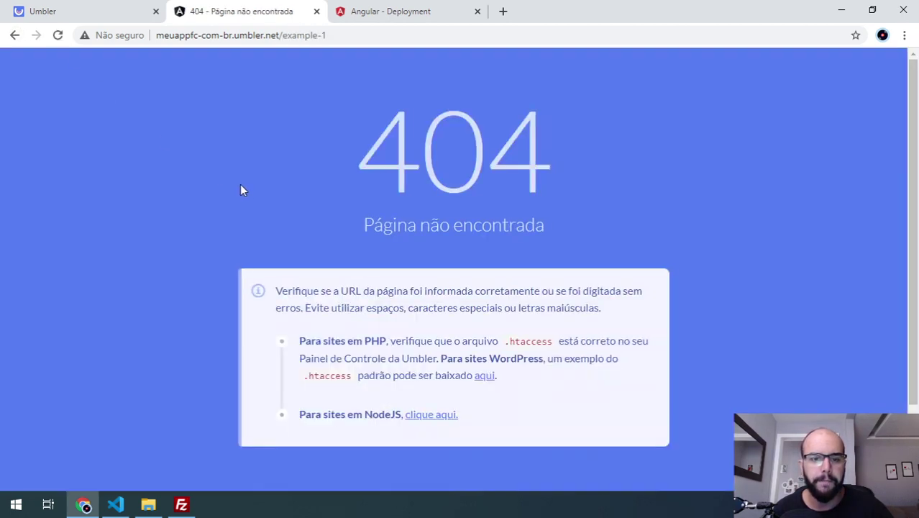
- Return to the app's root, reload its ngx-mask home page, and bring up the Angular Deployment guide
left_click(14, 35)
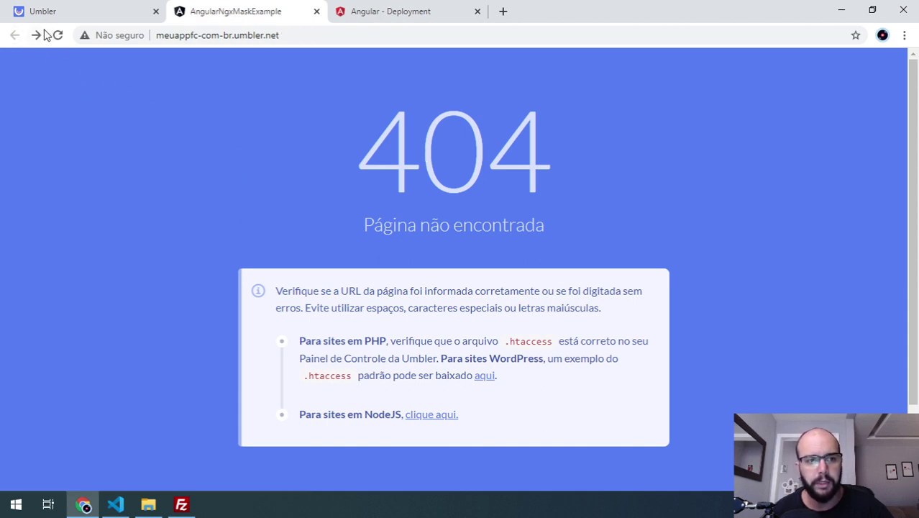
left_click(58, 34)
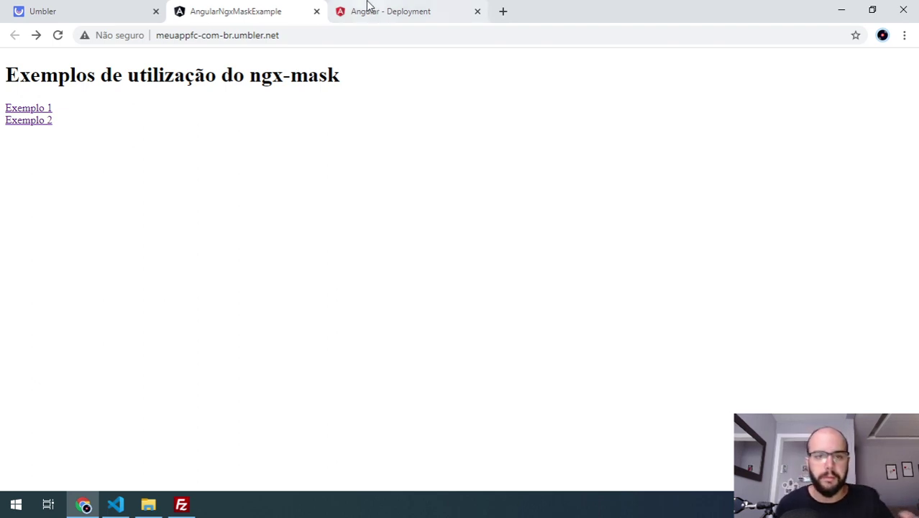
left_click(430, 10)
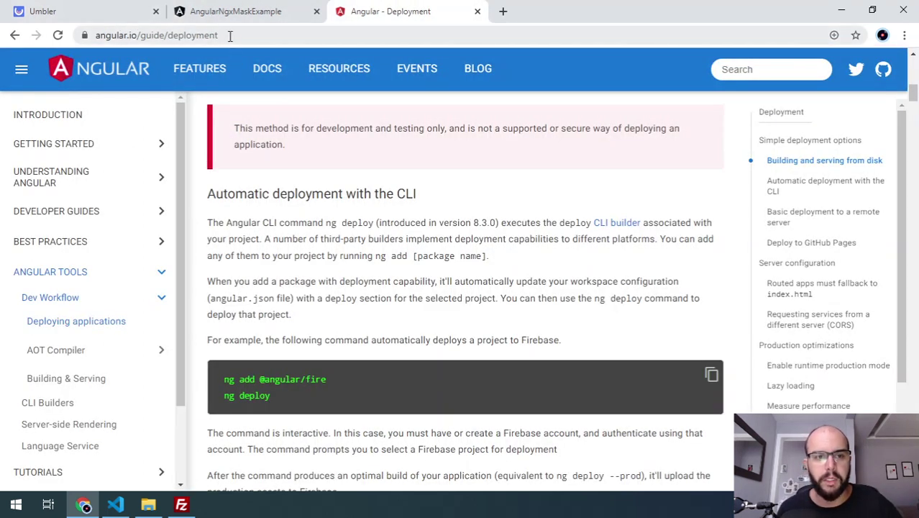
- Jump to the guide's Server configuration section and scroll to the Apache rewrite example
left_click(795, 267)
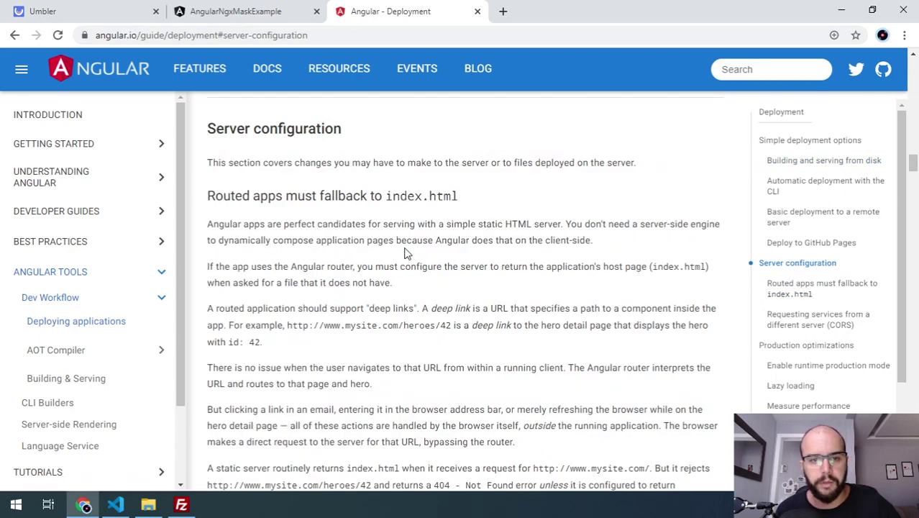
scroll(405, 248, "down", 10)
scroll(405, 247, "up", 4)
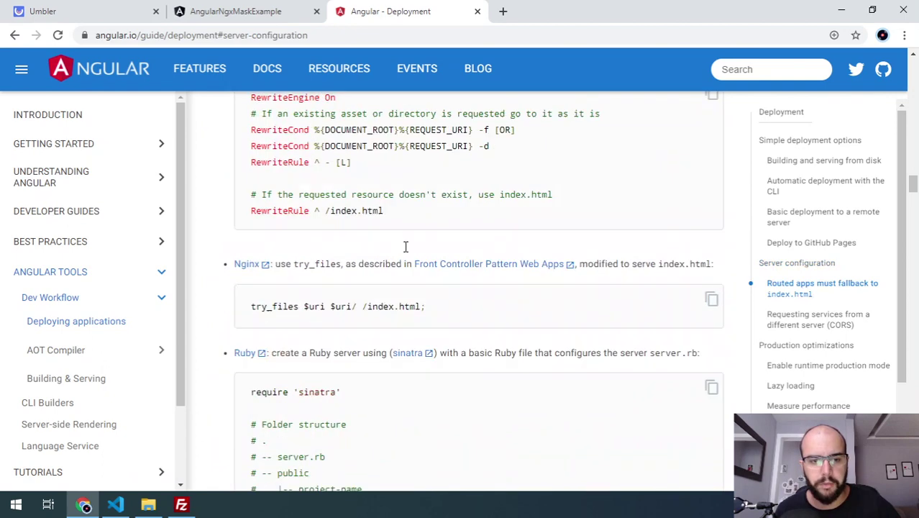
scroll(260, 260, "down", 4)
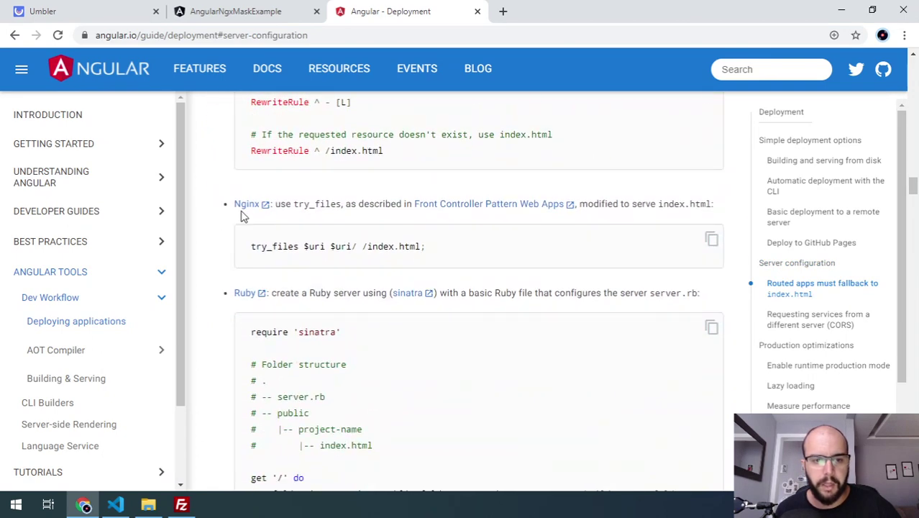
scroll(248, 296, "down", 4)
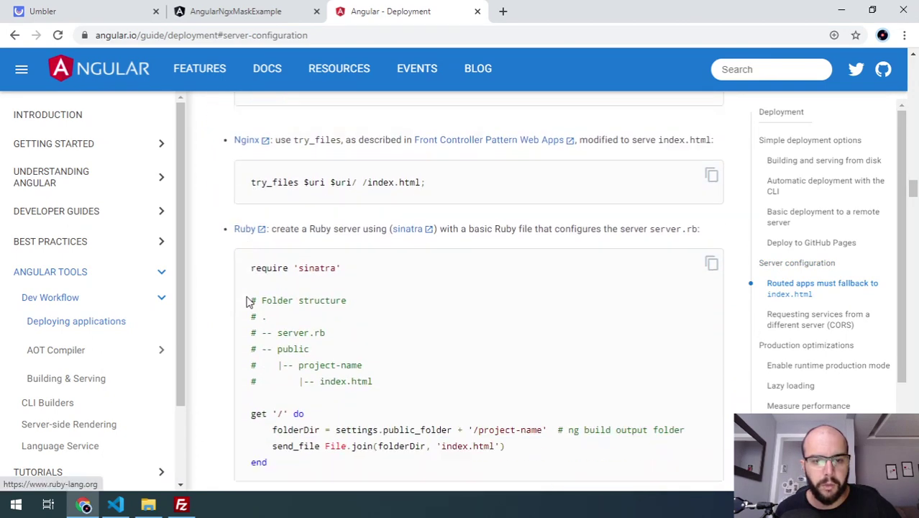
scroll(248, 316, "down", 6)
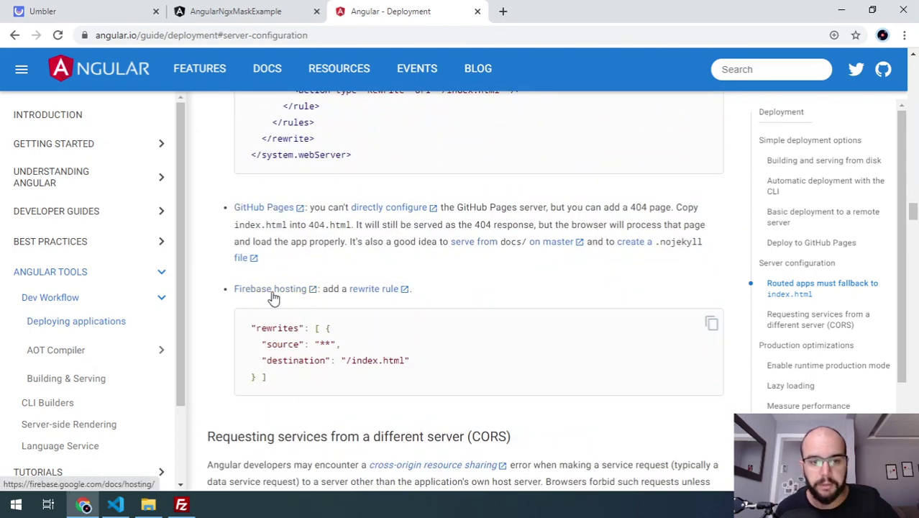
scroll(272, 294, "down", 3)
scroll(273, 295, "up", 4)
scroll(273, 295, "up", 10)
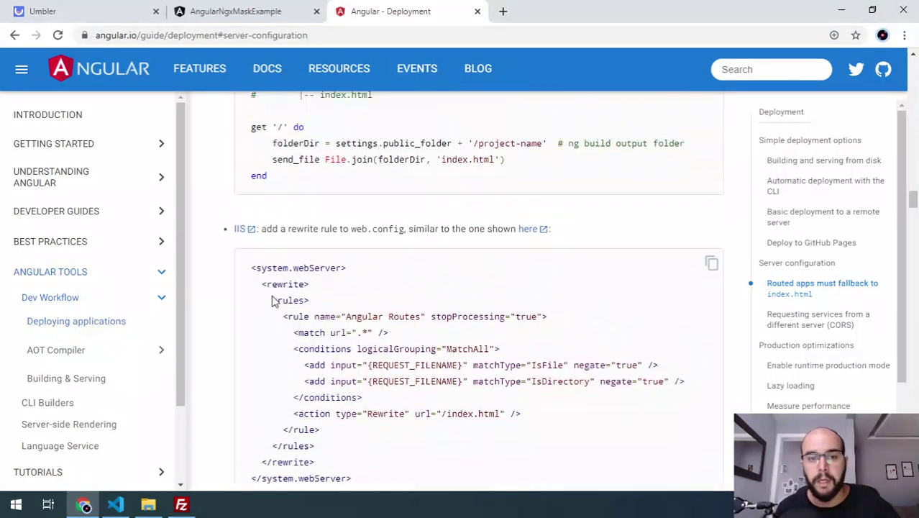
scroll(288, 297, "up", 3)
scroll(298, 294, "down", 2)
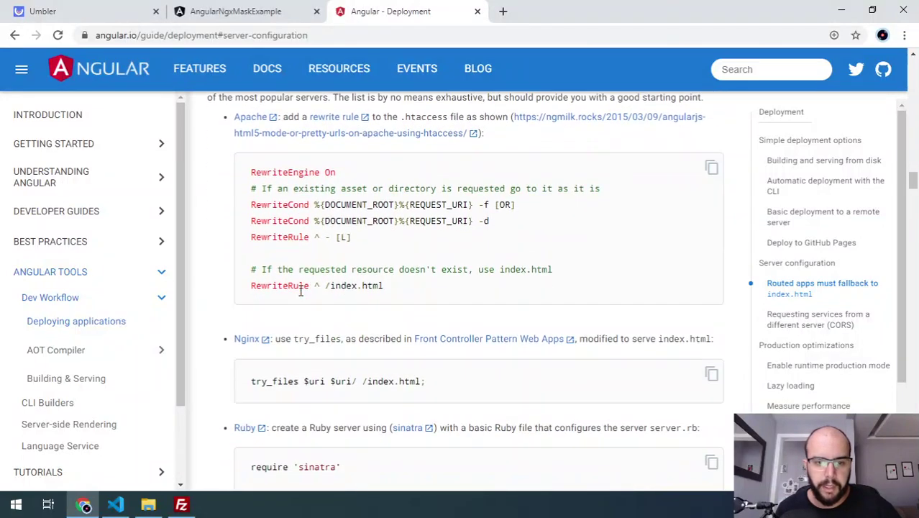
scroll(301, 289, "up", 1)
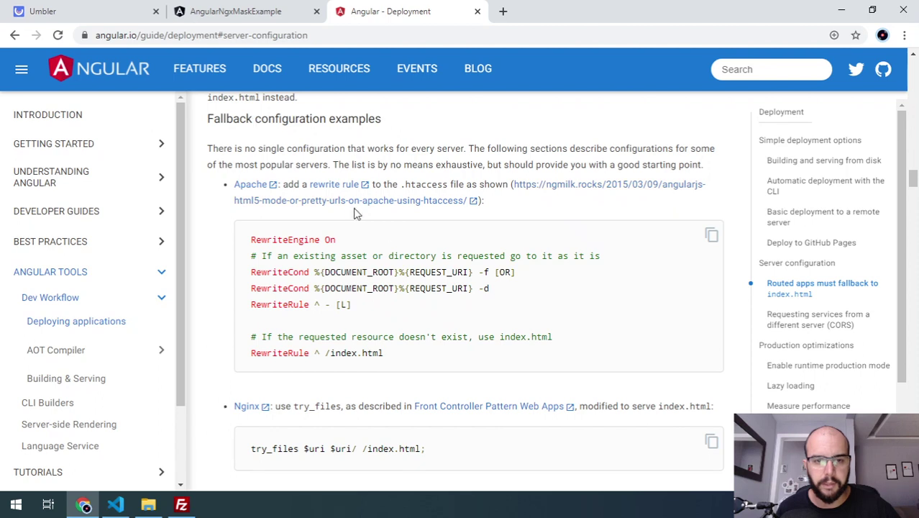
- Select 'htaccess' in the Apache instructions, then open the Umbler site's Arquivos options
double_click(423, 184)
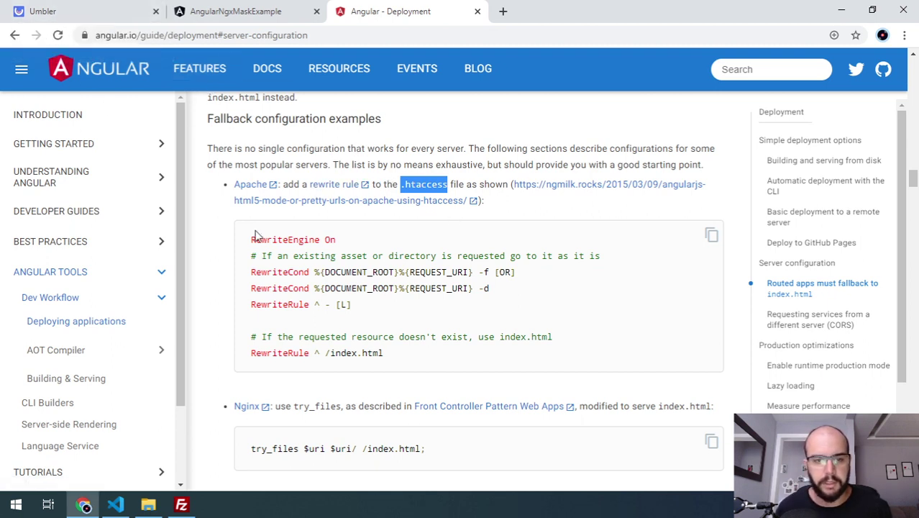
left_click(50, 9)
left_click(401, 267)
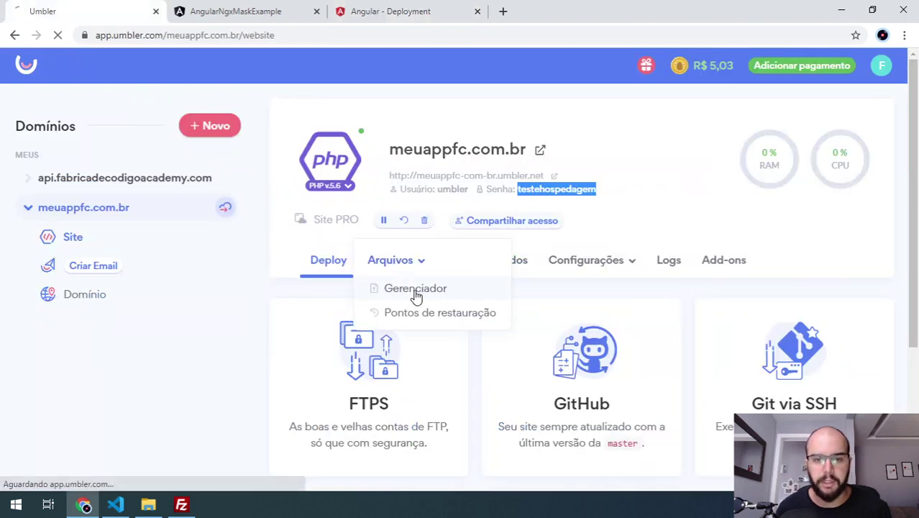
- In the file manager, start a new file in /public named .htaccess
left_click(399, 290)
scroll(503, 280, "down", 1)
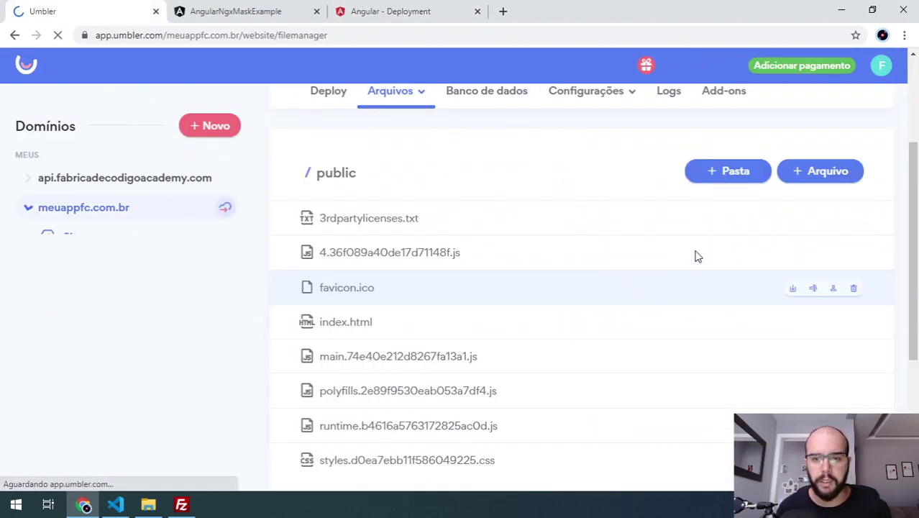
left_click(822, 173)
left_click(475, 244)
type(".htaccess")
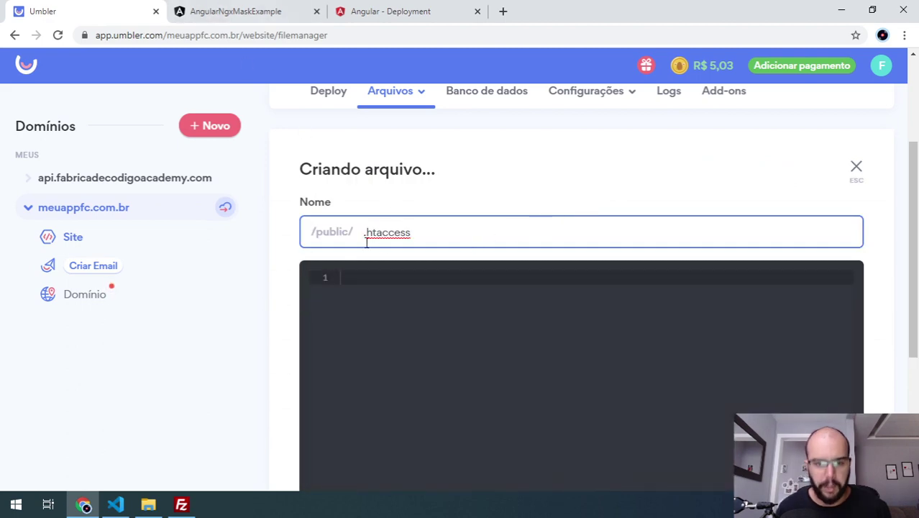
- Copy the guide's Apache rewrite rules into the .htaccess content and create the file
left_click(257, 12)
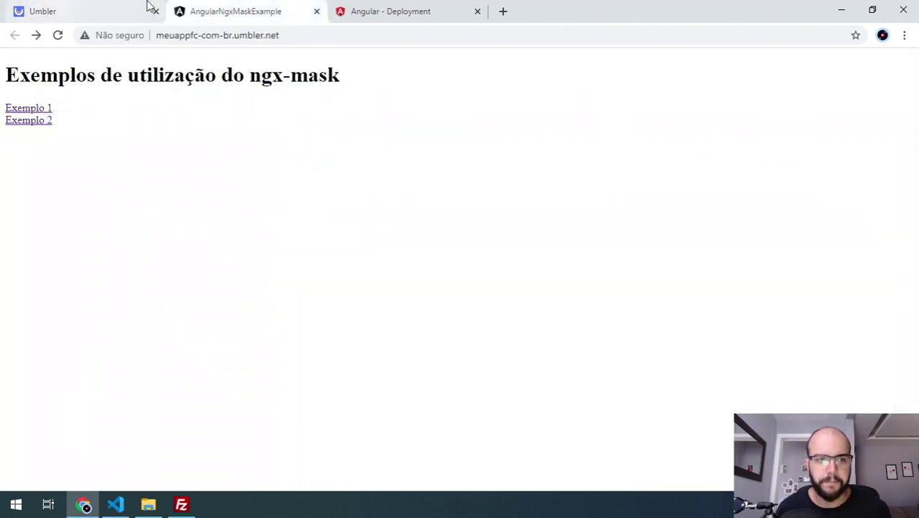
left_click(388, 16)
left_click_drag(263, 251, 377, 352)
key("ctrl+c")
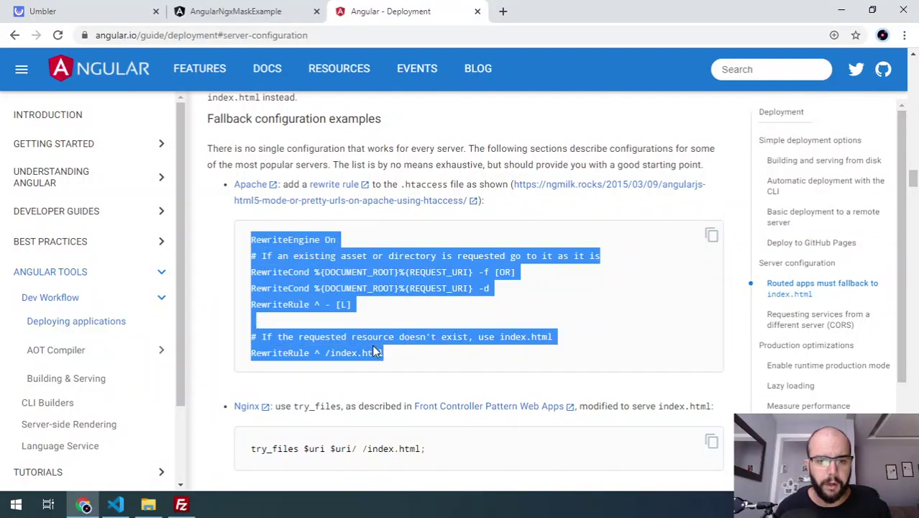
left_click(72, 11)
left_click(420, 318)
key("ctrl+v")
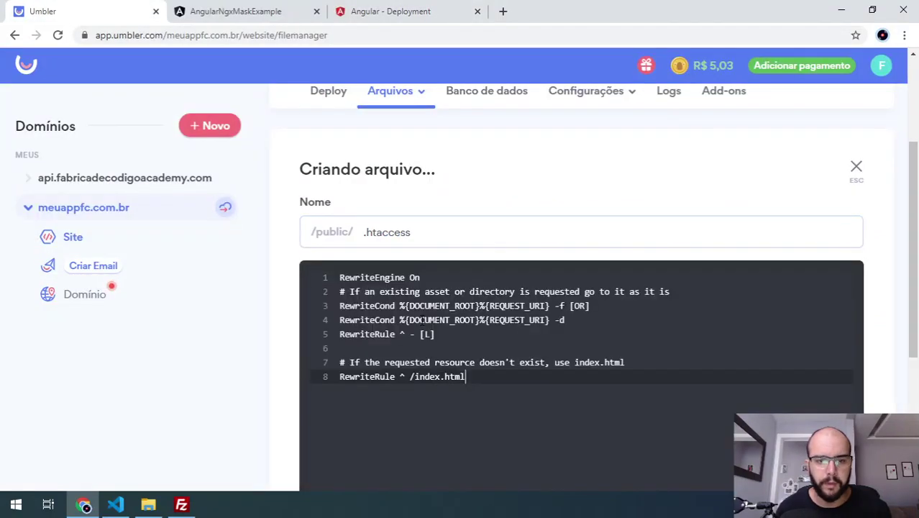
scroll(431, 323, "down", 1)
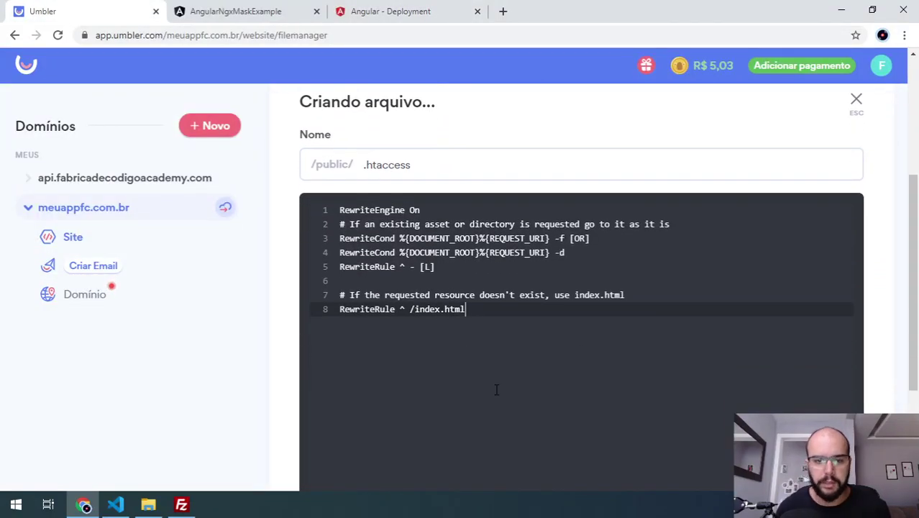
key("Return")
key("Return")
key("ctrl+v")
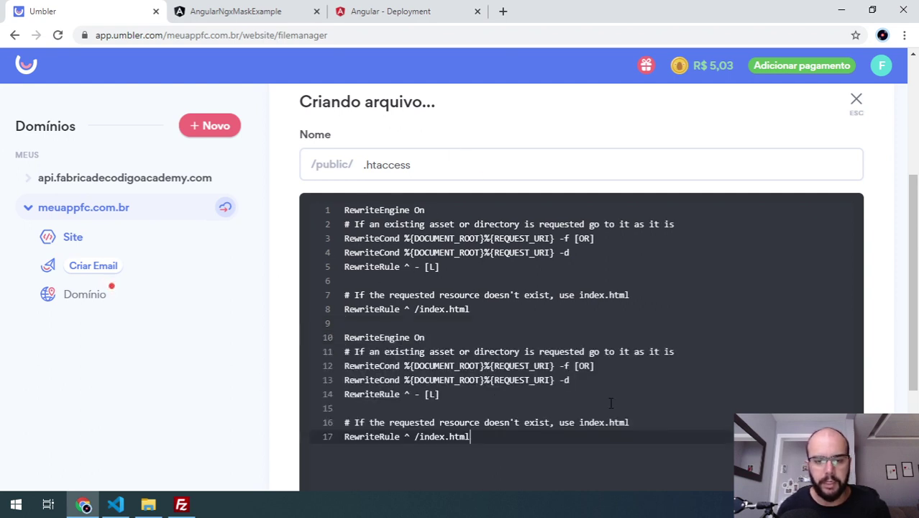
key("ctrl+z")
key("ctrl+z")
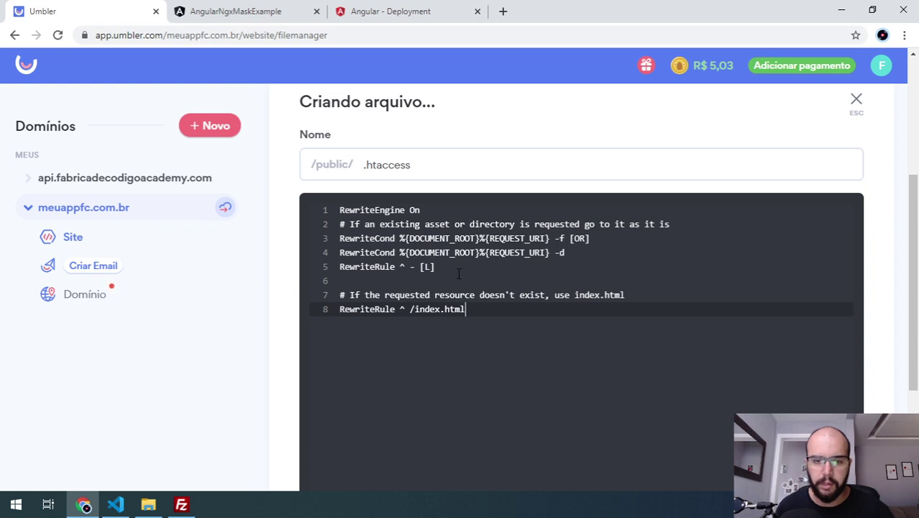
scroll(721, 402, "down", 3)
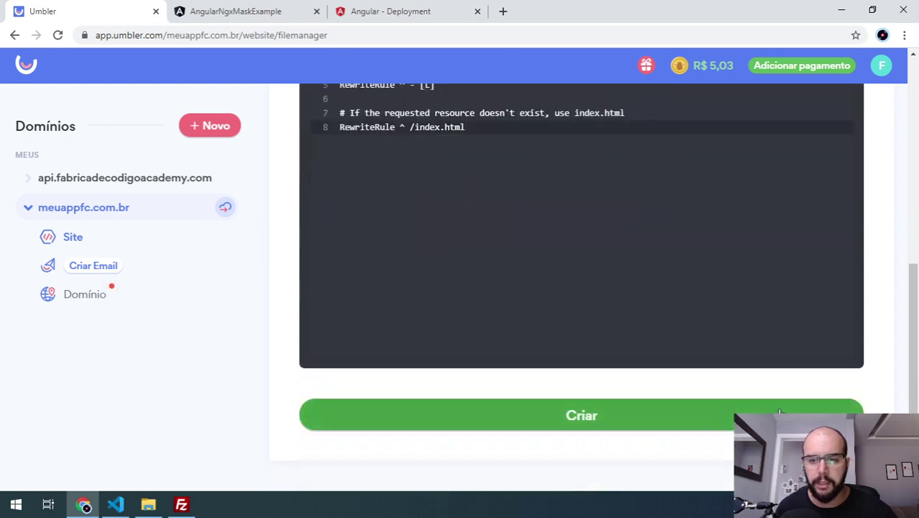
left_click(575, 415)
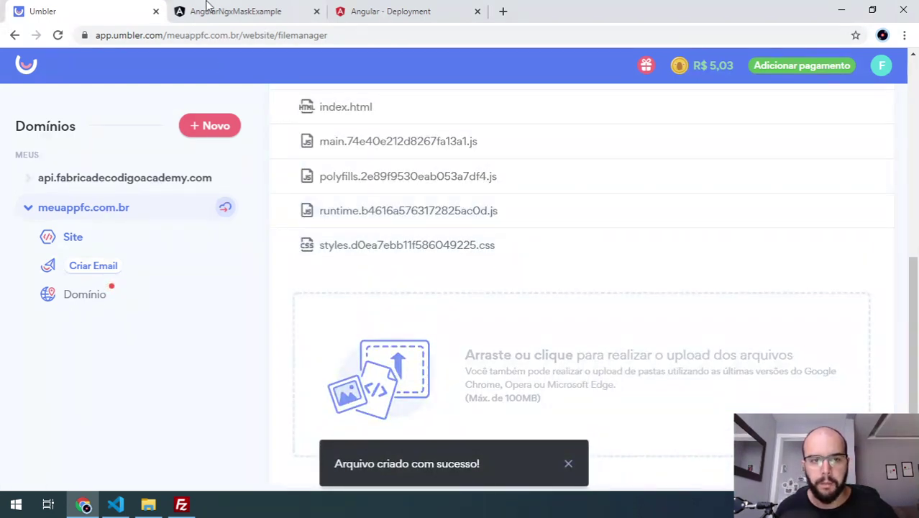
- Reload the Exemplo 1 and Exemplo 2 routes in the deployed app to confirm no 404
left_click(213, 8)
left_click(32, 108)
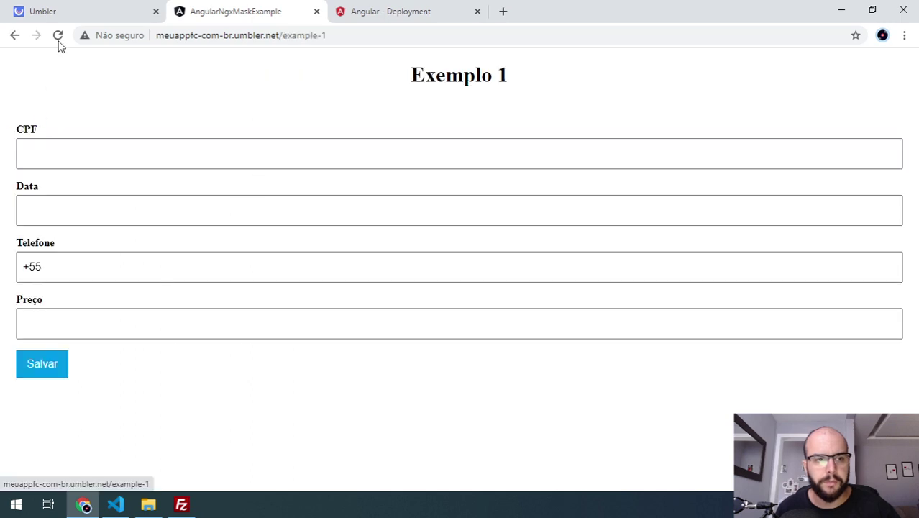
left_click(58, 38)
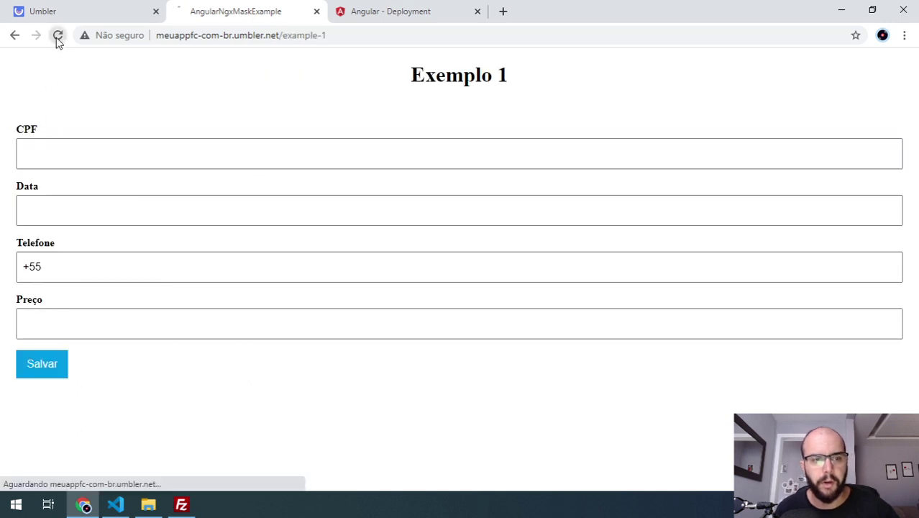
left_click(14, 36)
left_click(32, 119)
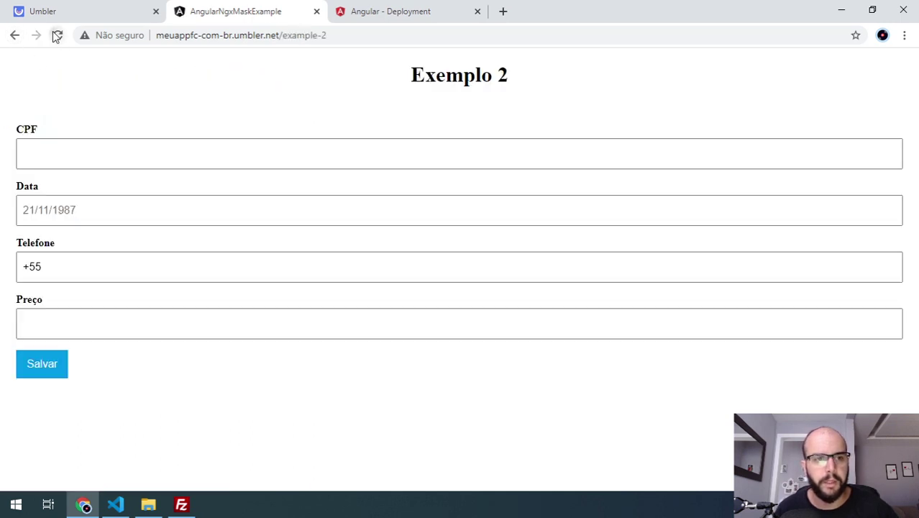
left_click(57, 34)
left_click(13, 36)
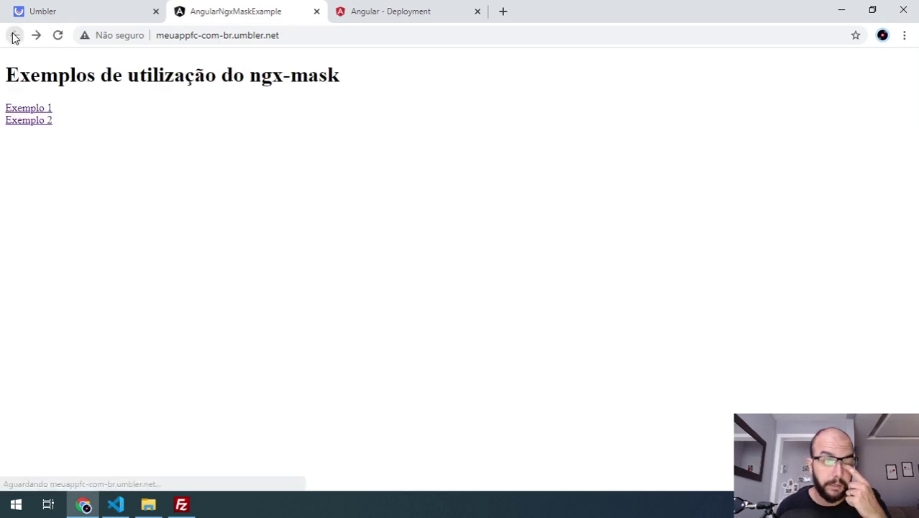
- Return to the Umbler file manager's /public listing showing .htaccess
left_click(135, 8)
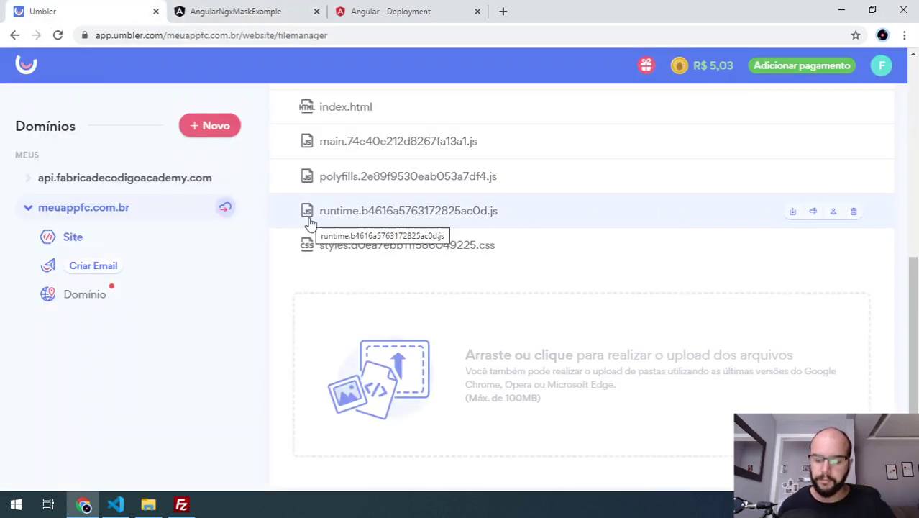
scroll(429, 236, "up", 6)
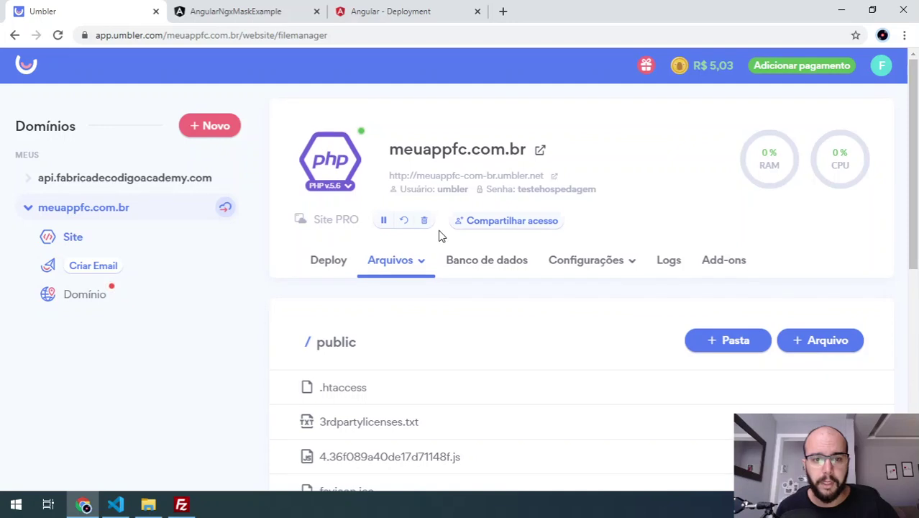
left_click(404, 11)
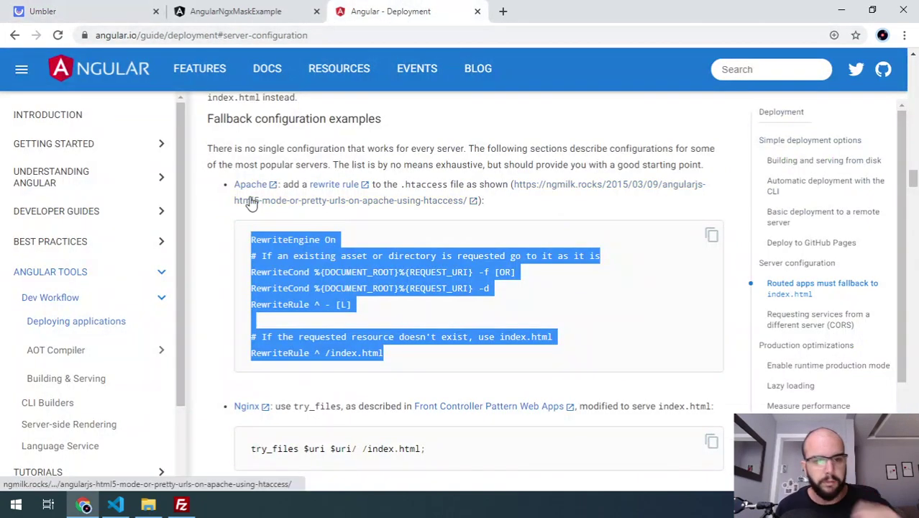
left_click(247, 7)
left_click(55, 7)
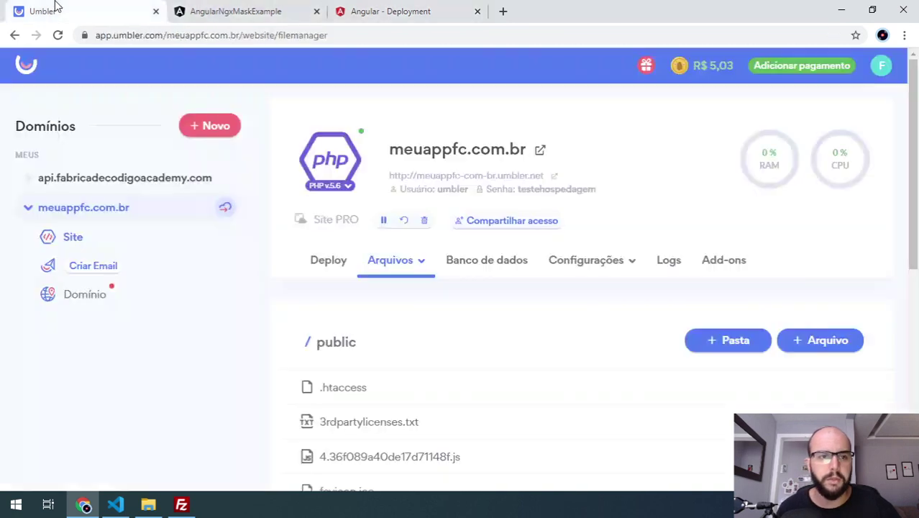